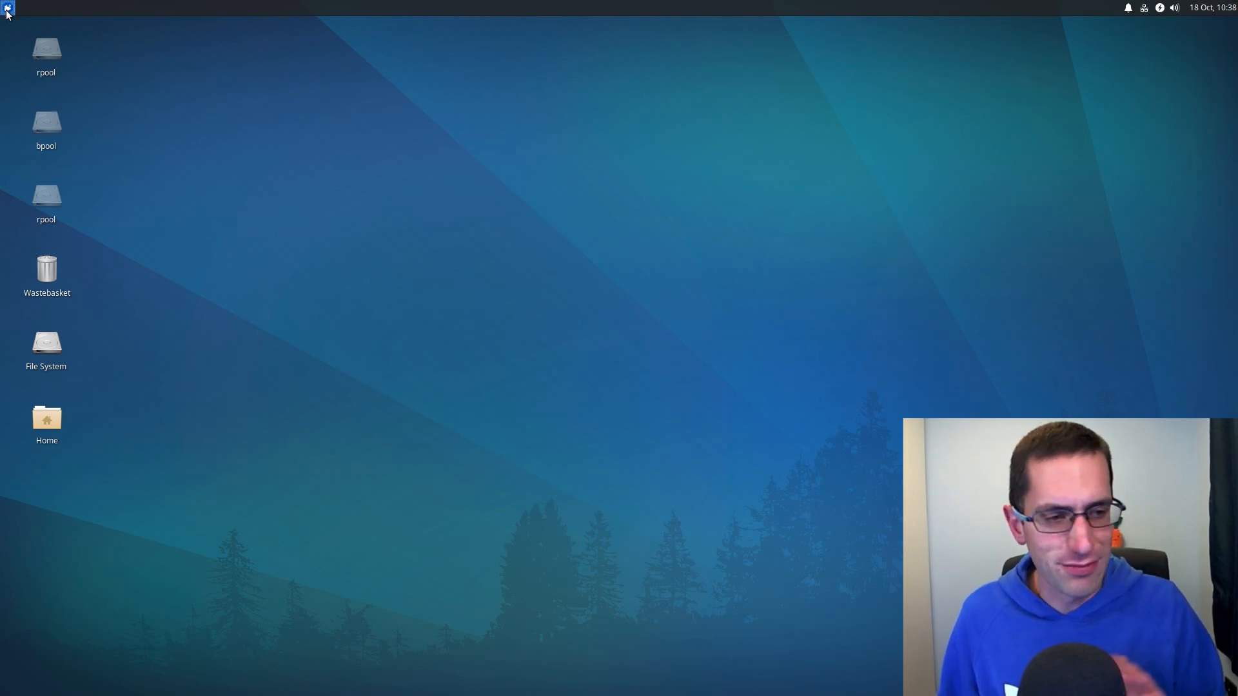
- Read the About Xfce dialog (version 4.14), close it, and reopen the applications menu
key("super")
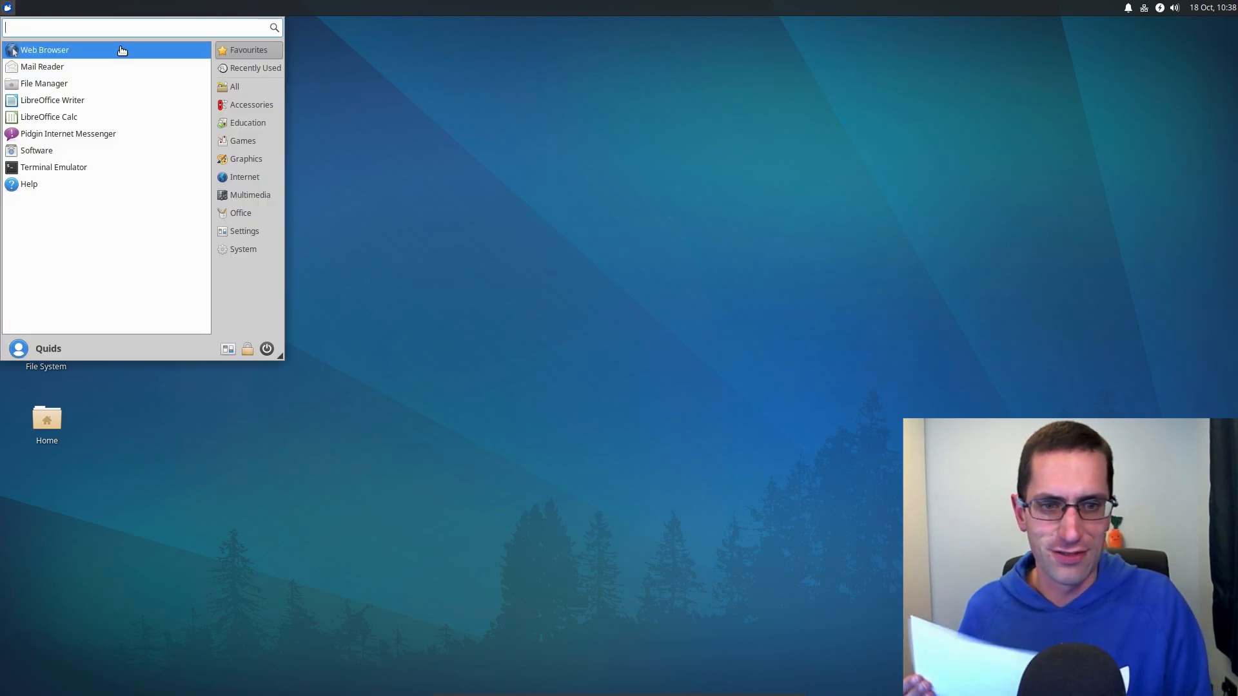
type("abo")
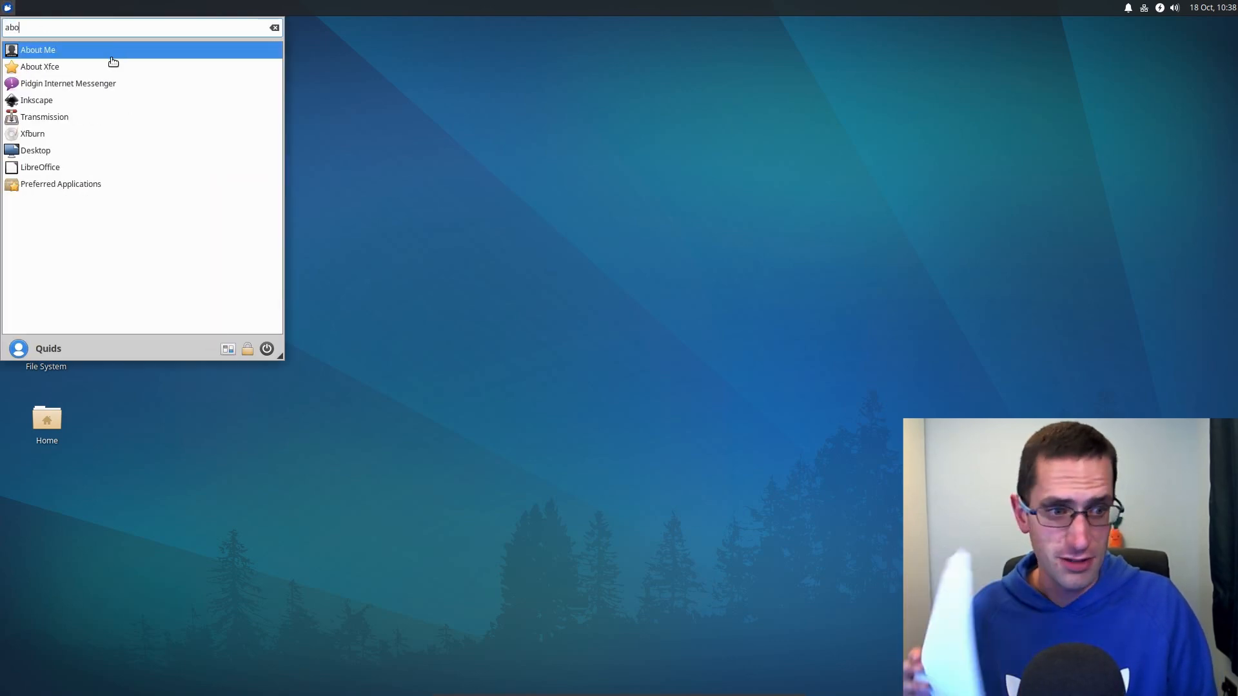
left_click(104, 67)
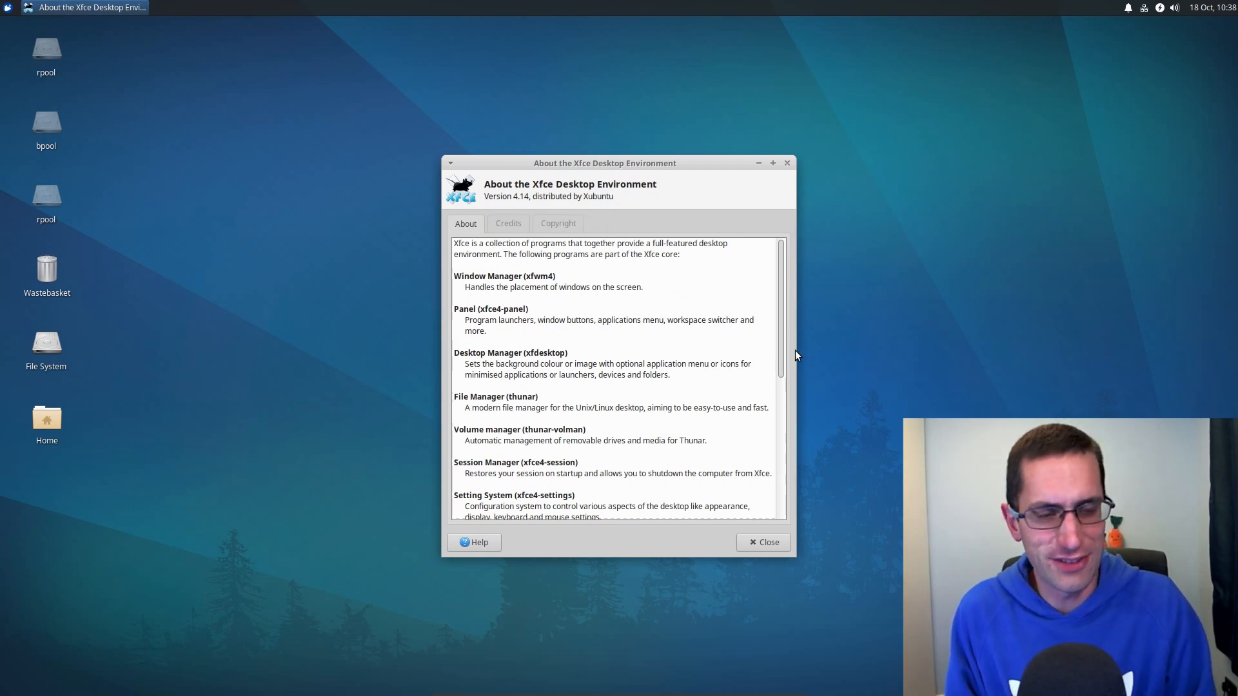
left_click_drag(782, 351, 791, 512)
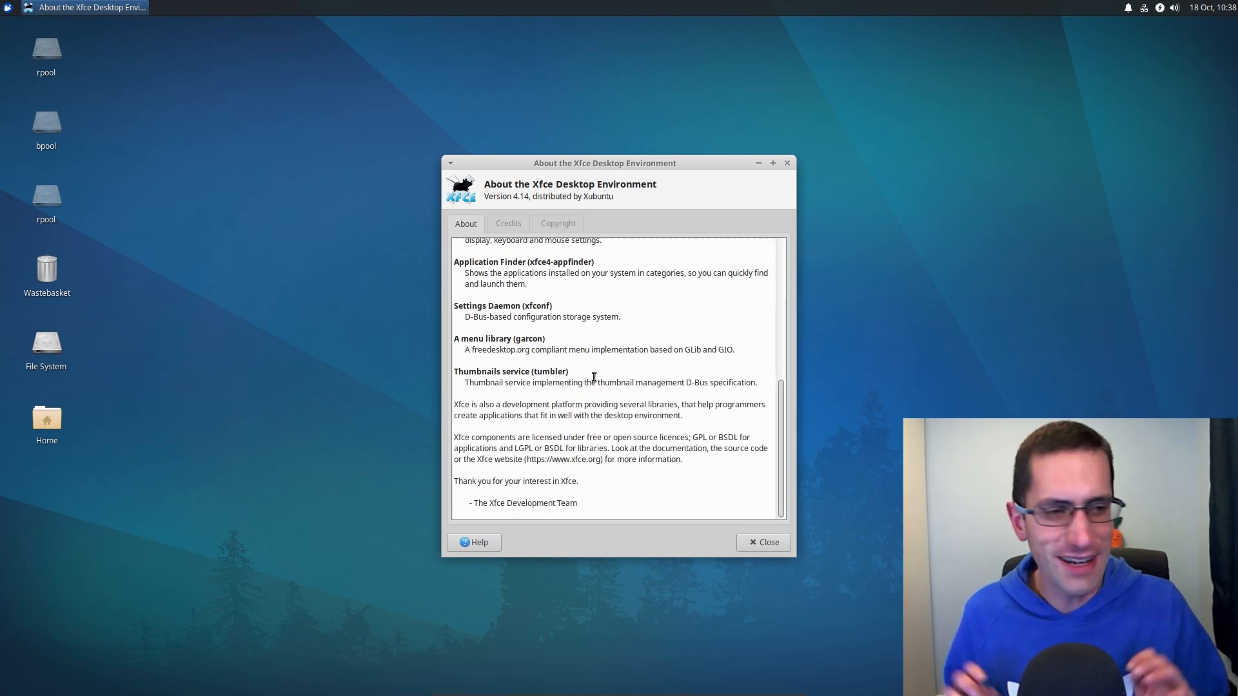
left_click(787, 167)
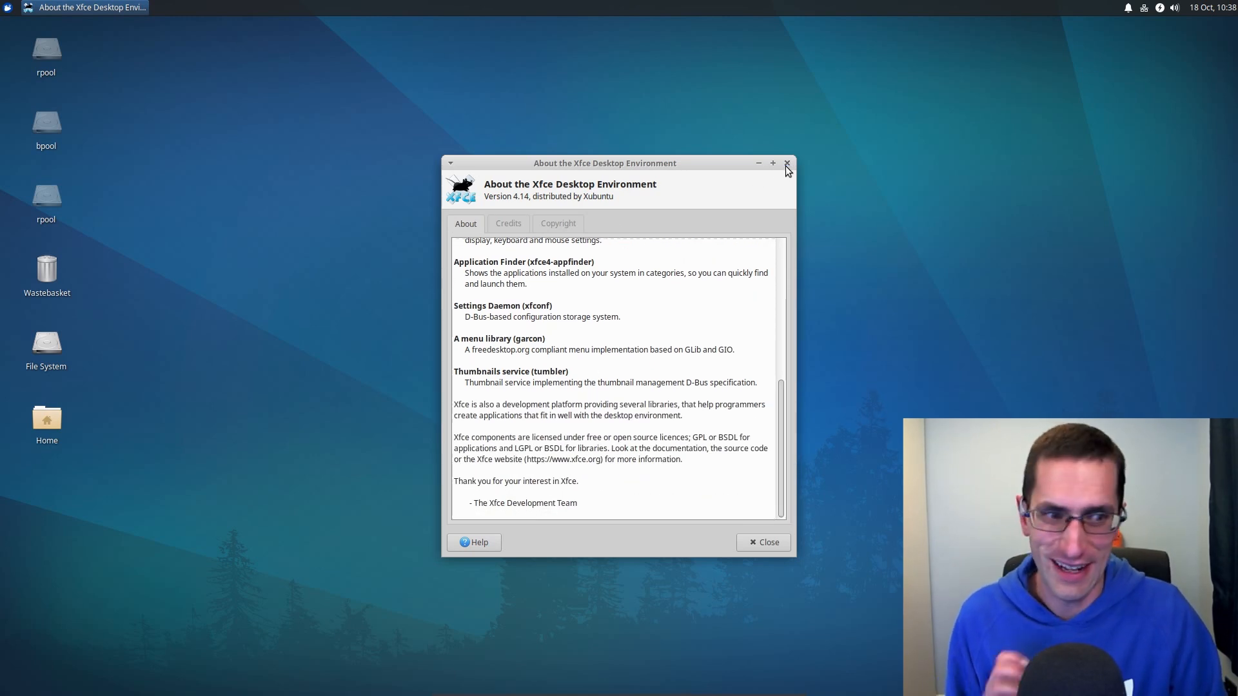
left_click(8, 7)
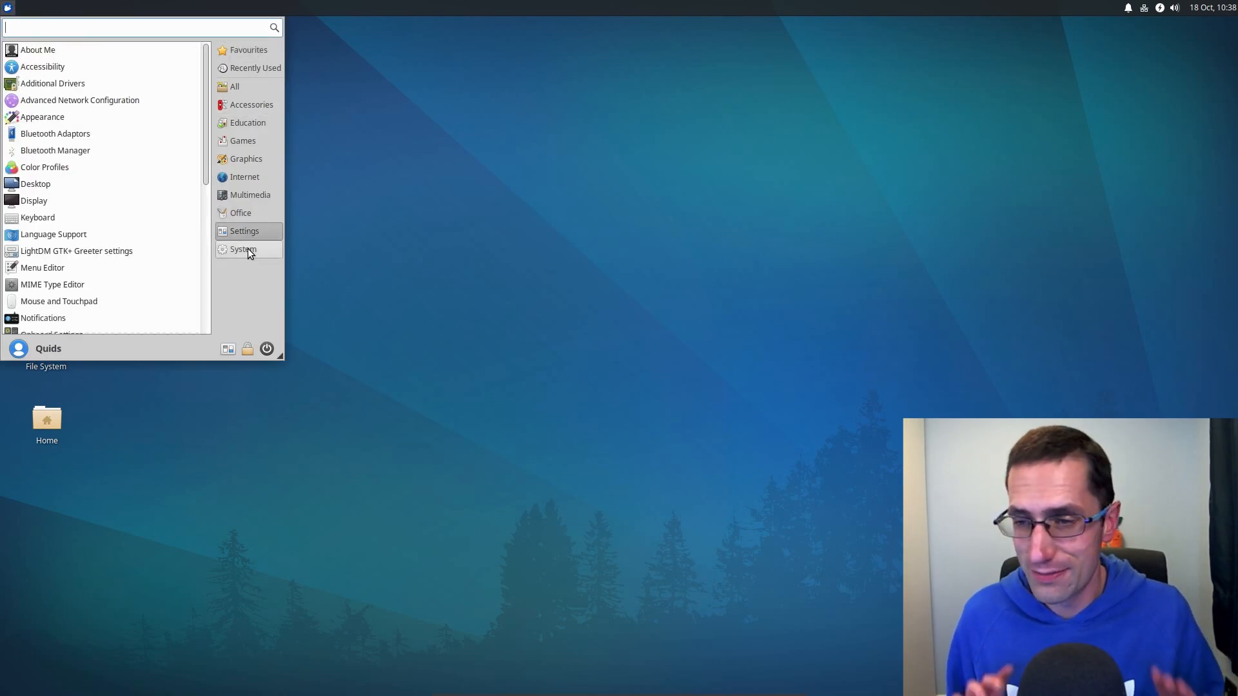
- Enlarge the Whisker menu, show all applications, and launch a blank Mousepad editor
mouse_move(242, 249)
left_click_drag(278, 352, 320, 384)
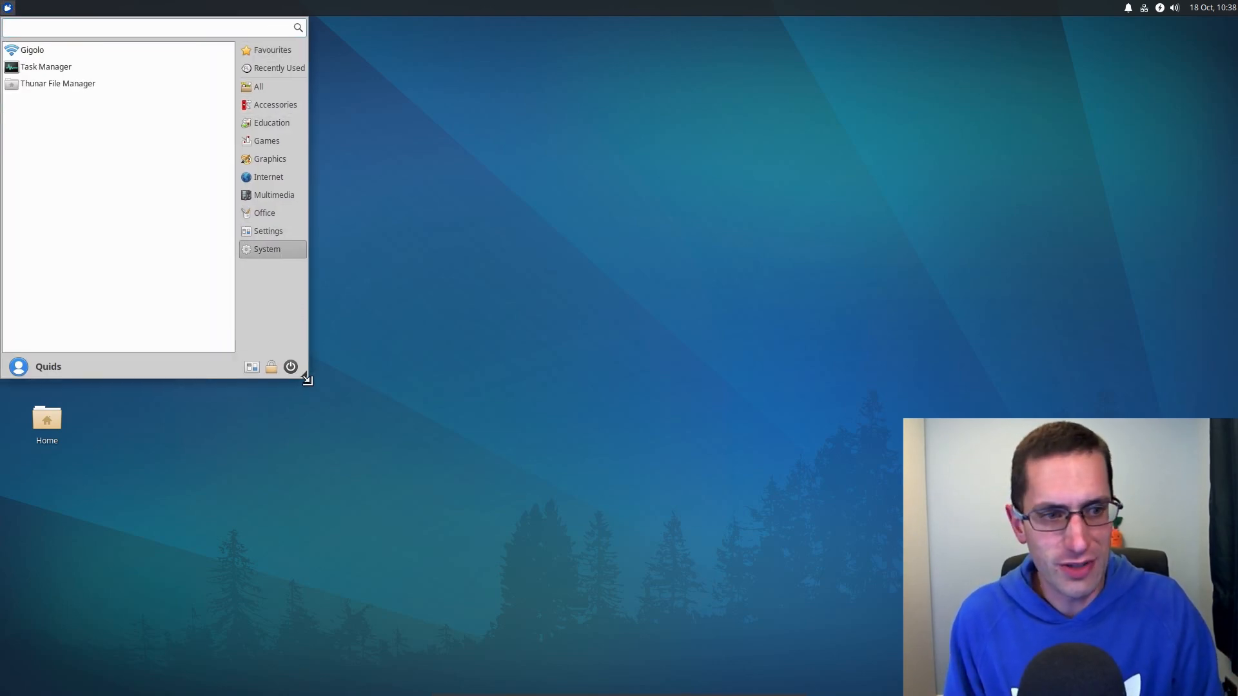
left_click(277, 88)
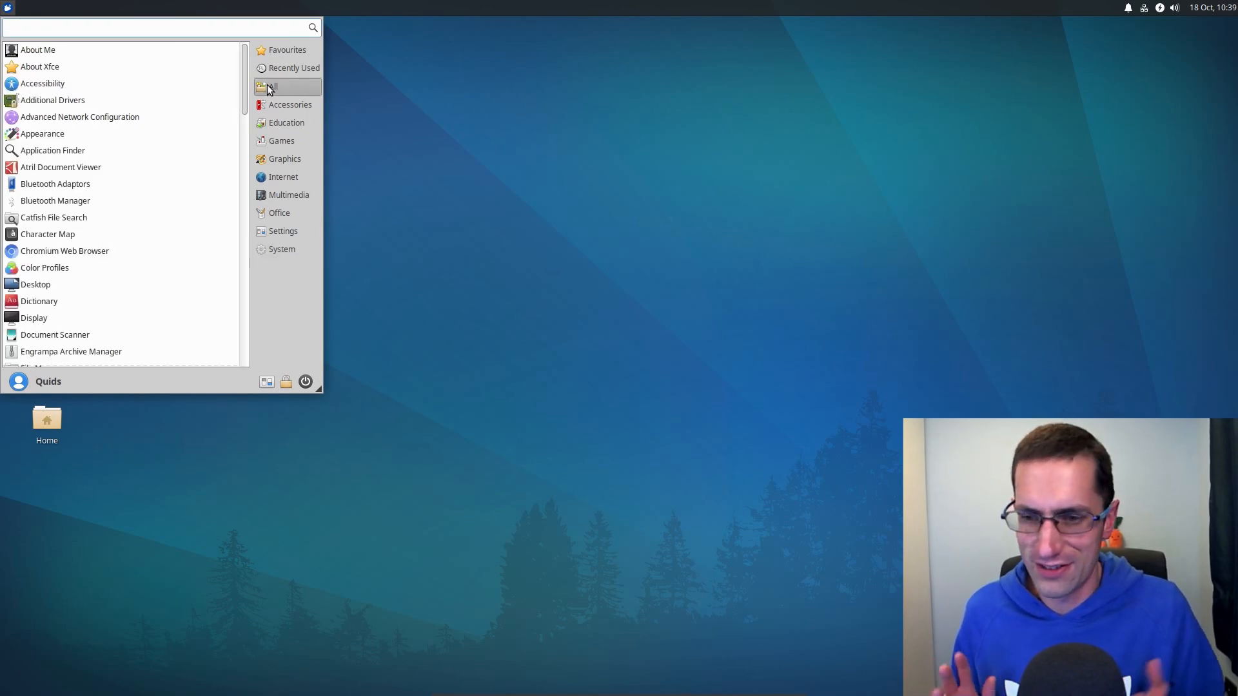
type("m")
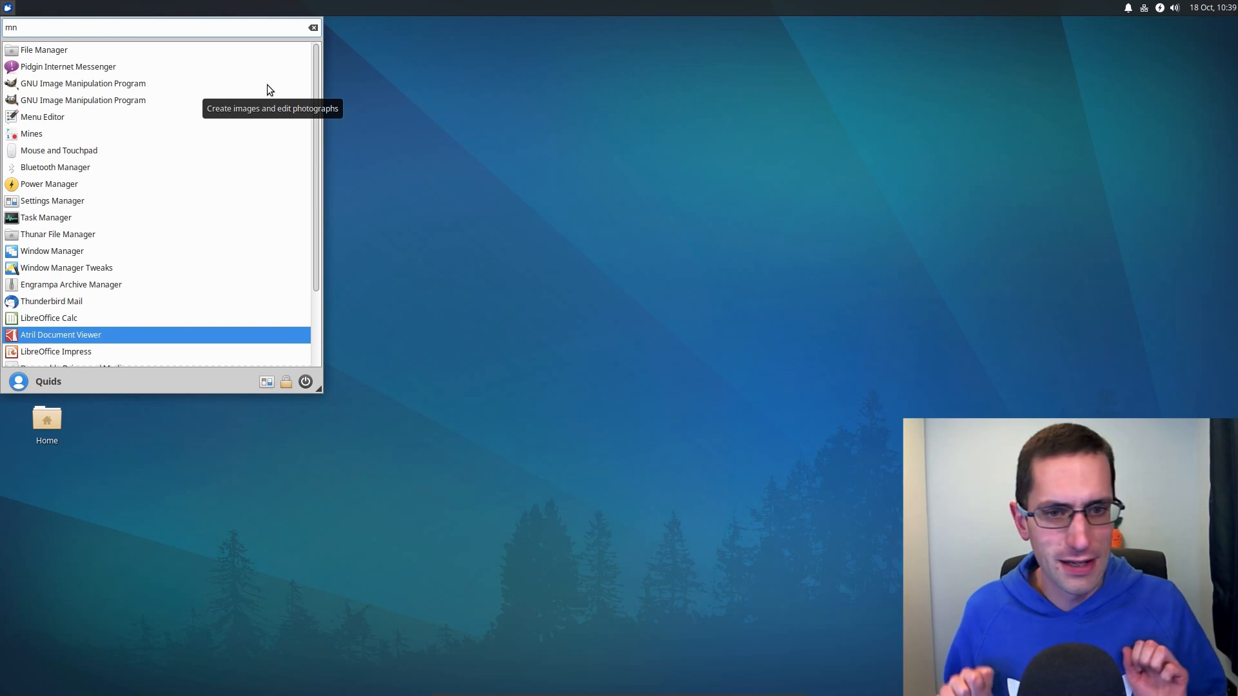
type("ou")
left_click(189, 50)
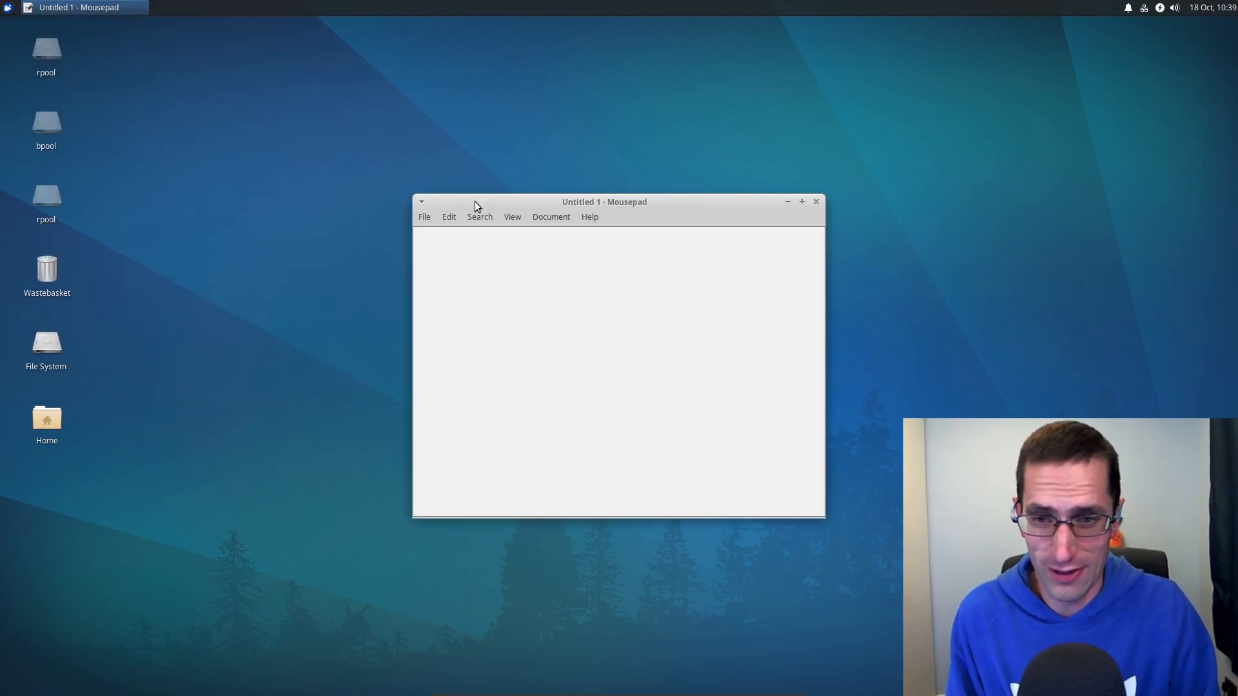
left_click(10, 8)
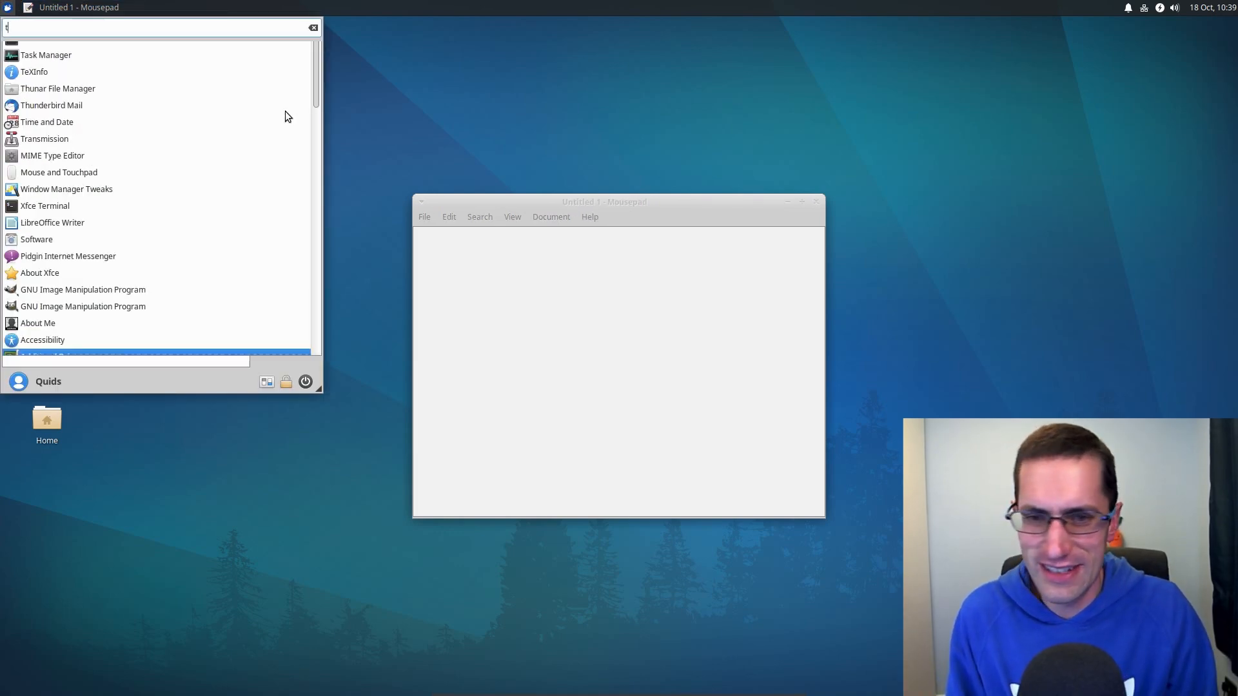
type("thu")
- Launch Thunar, move it up-left, then browse Internet, Graphics and Games to start Sudoku
left_click(143, 55)
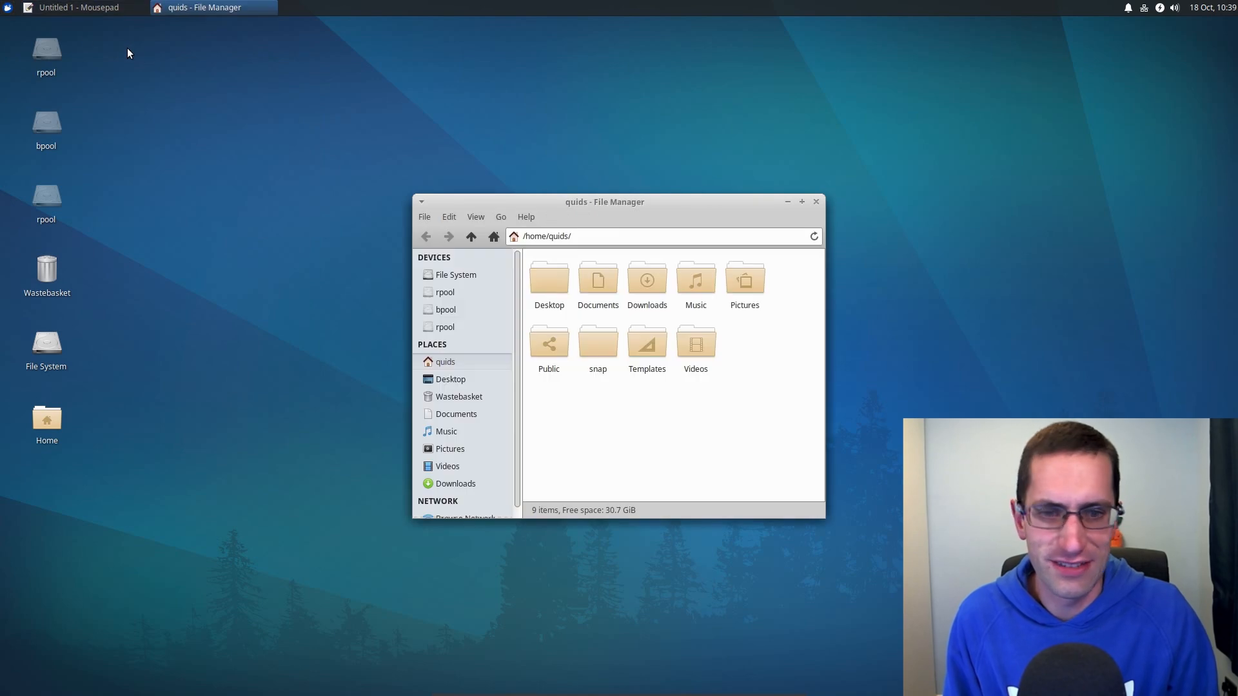
left_click_drag(546, 200, 345, 124)
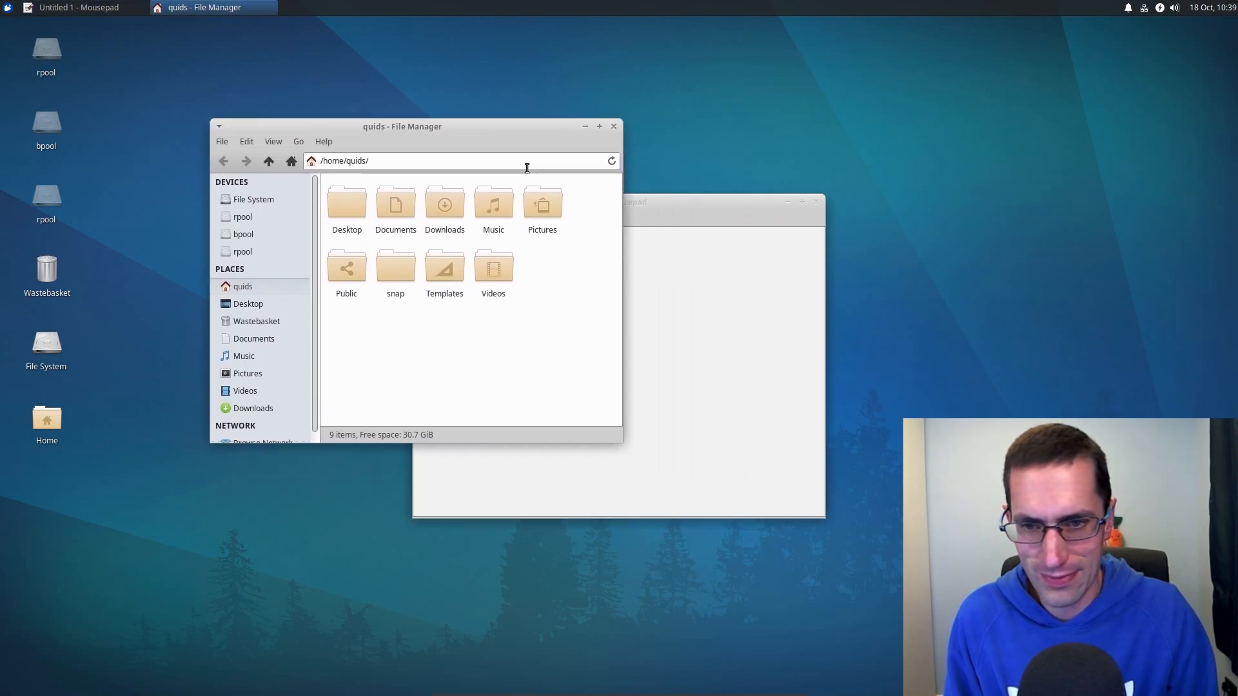
left_click(8, 8)
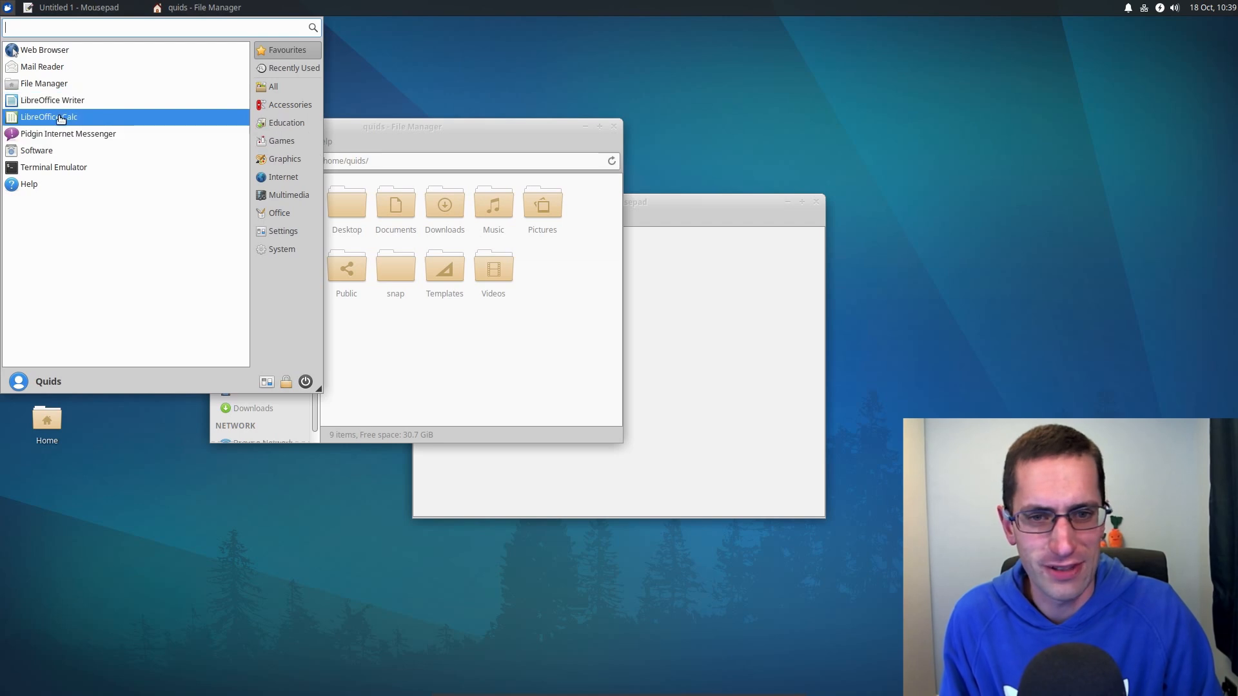
left_click(287, 182)
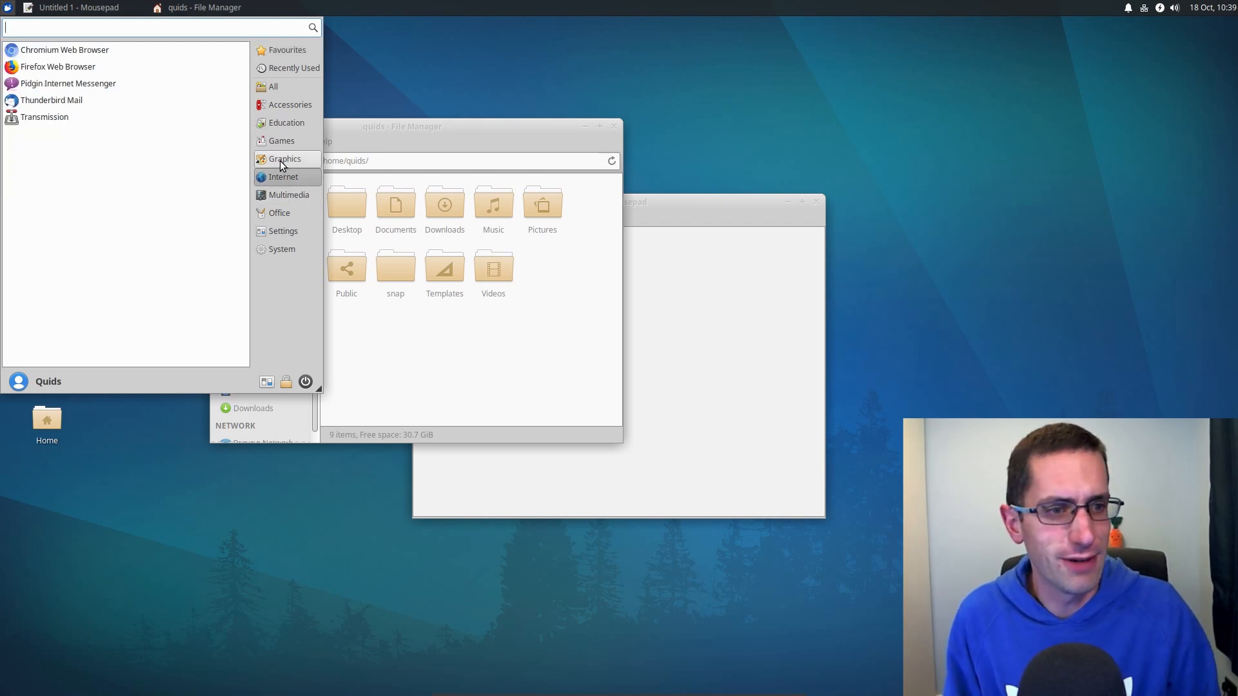
left_click(280, 161)
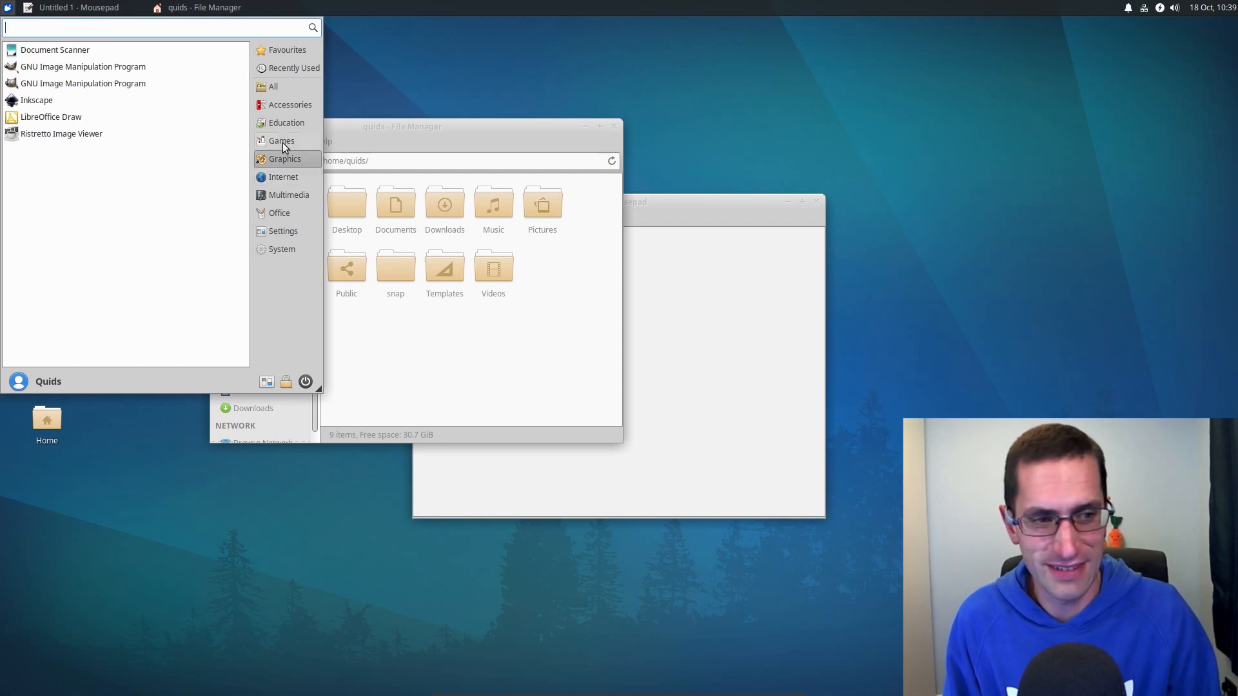
left_click(280, 122)
left_click(280, 141)
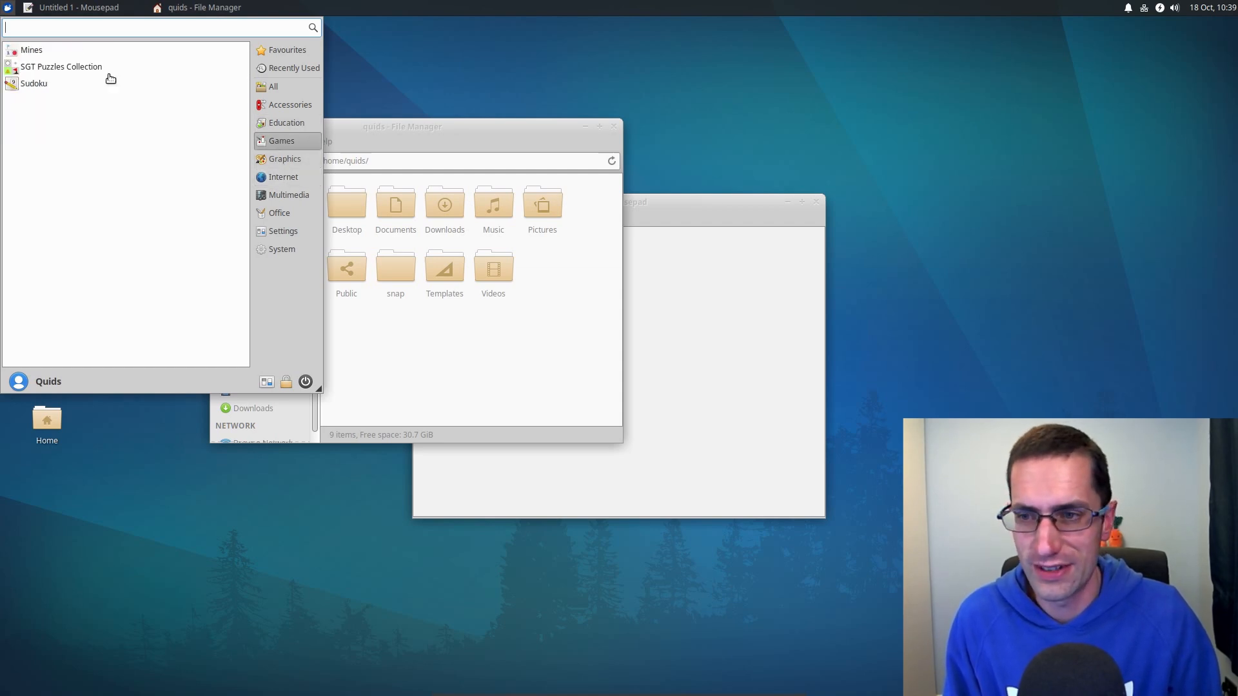
- Start an Easy Sudoku puzzle and open Parole Media Player at the lower left
left_click(34, 83)
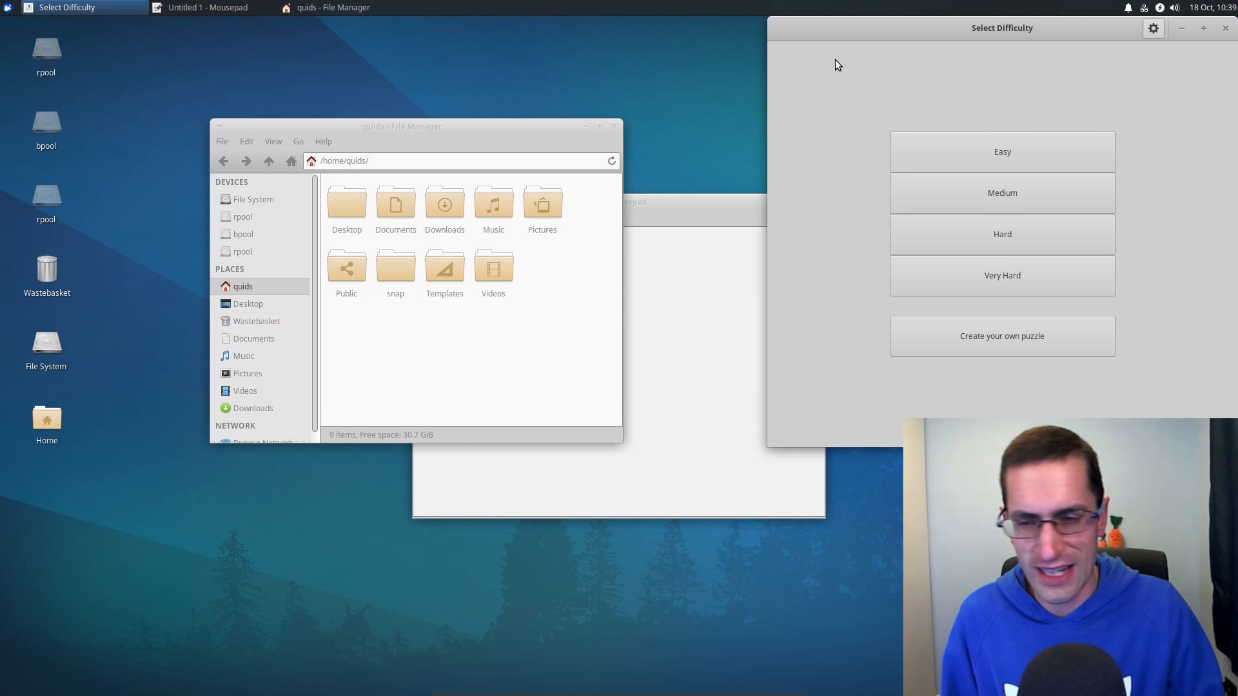
left_click(977, 155)
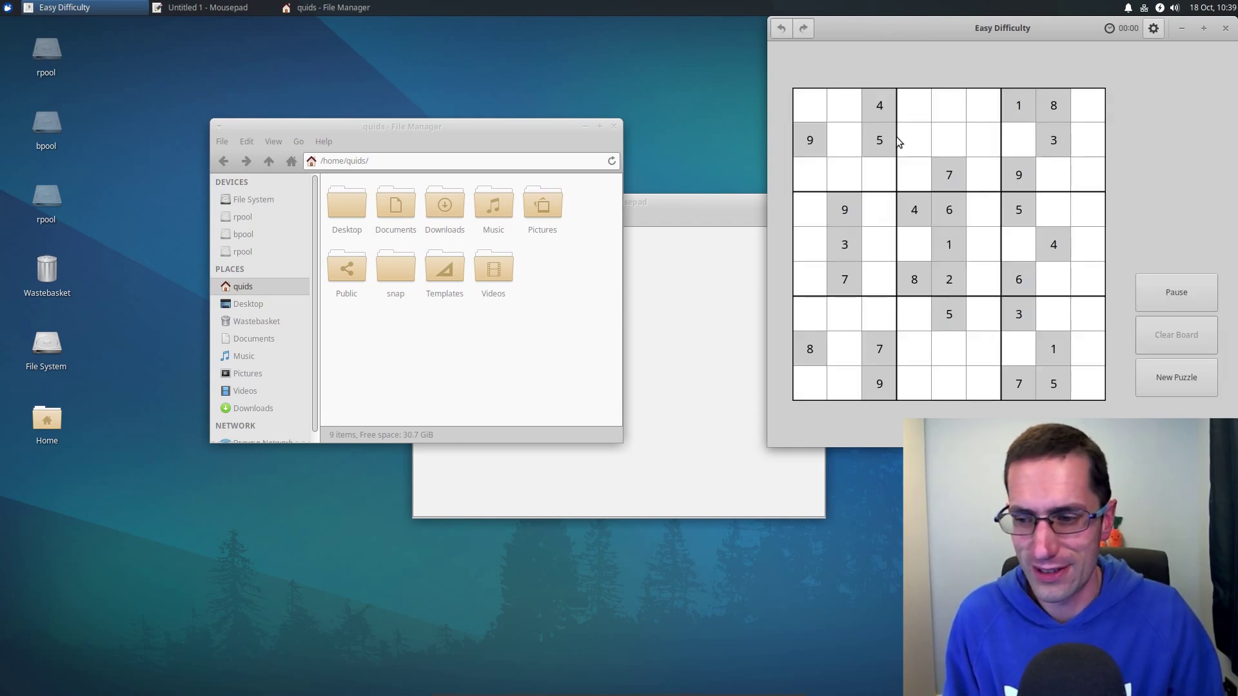
left_click(9, 10)
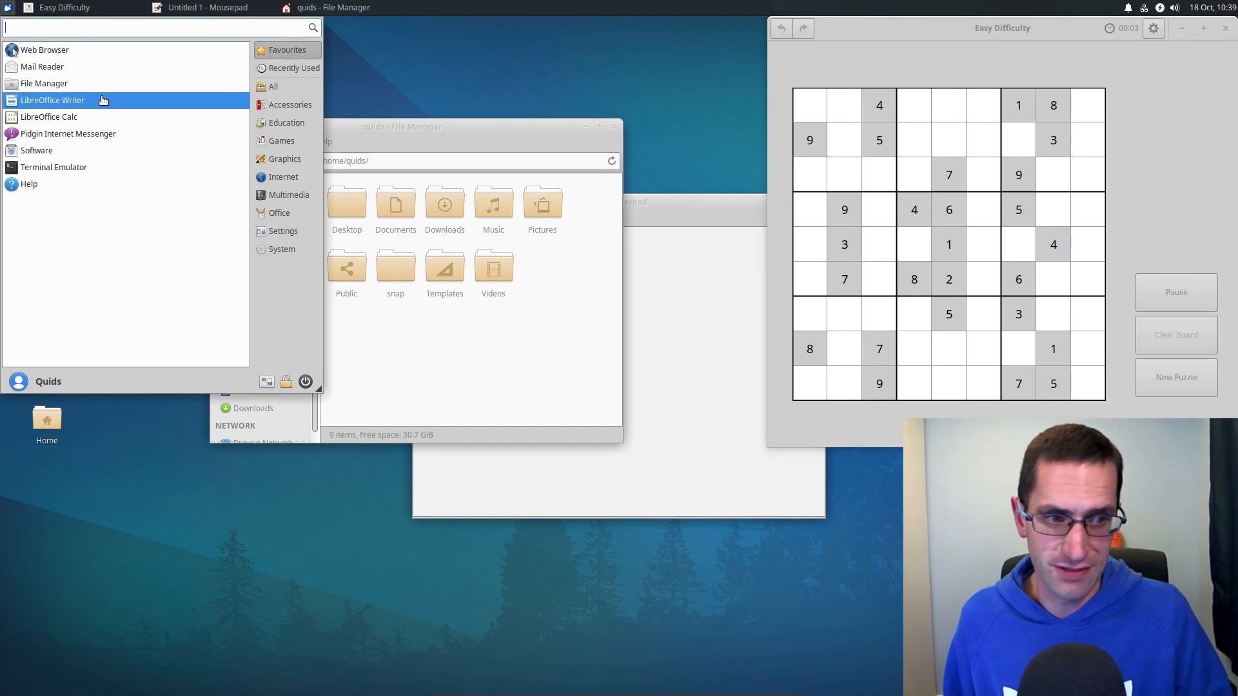
left_click(281, 140)
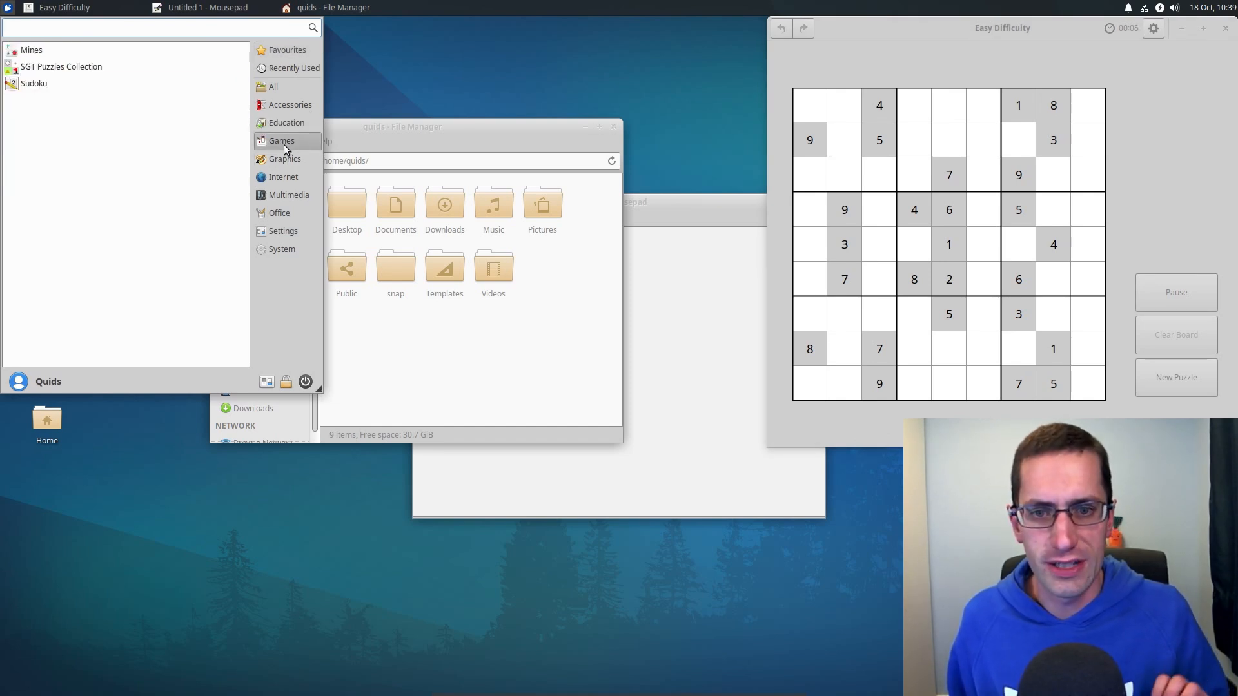
left_click(287, 195)
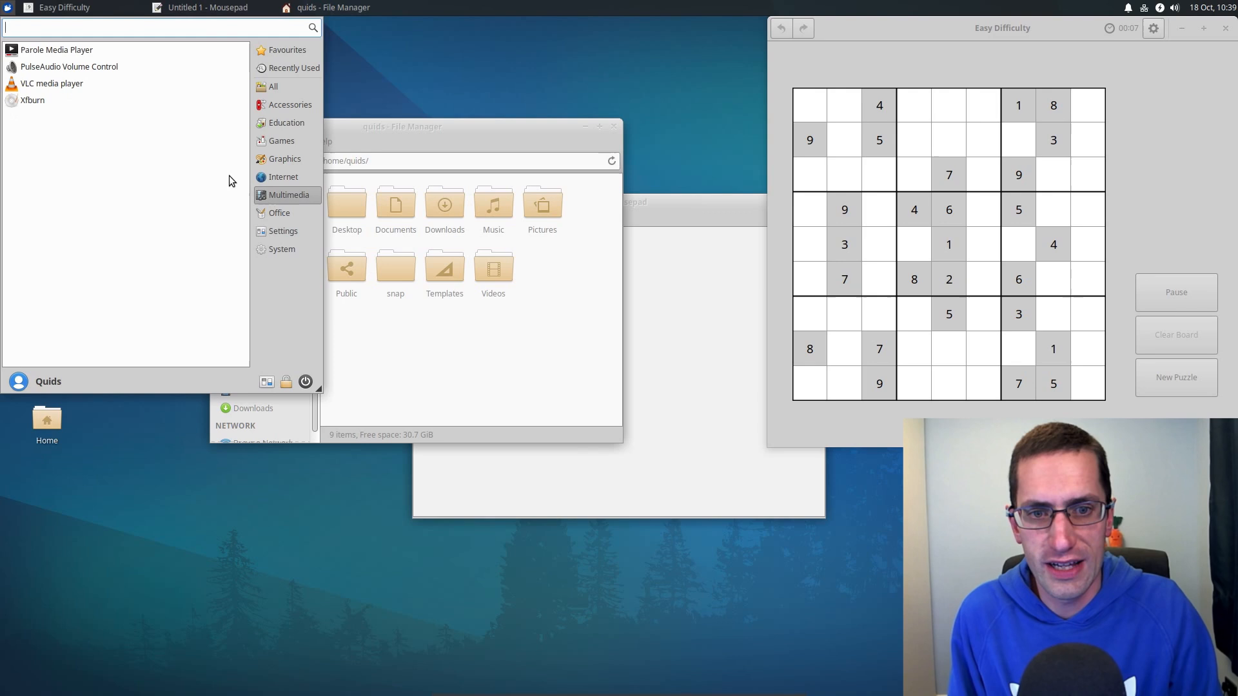
left_click(57, 50)
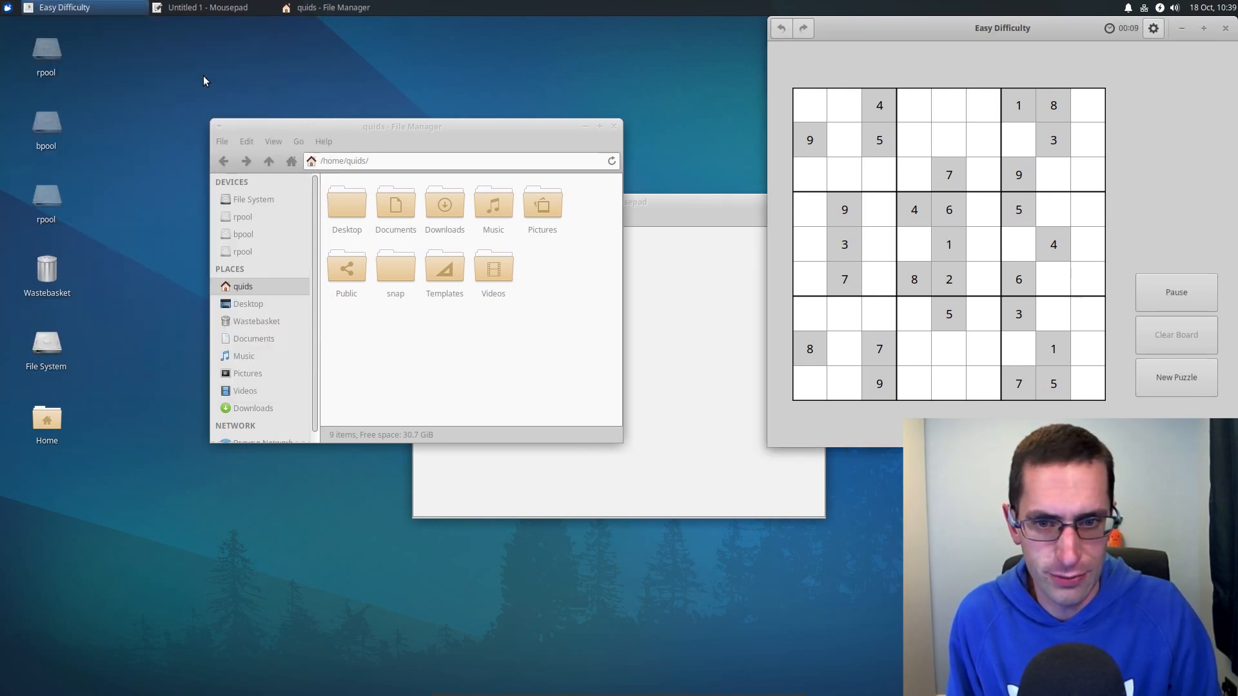
left_click_drag(539, 234, 274, 329)
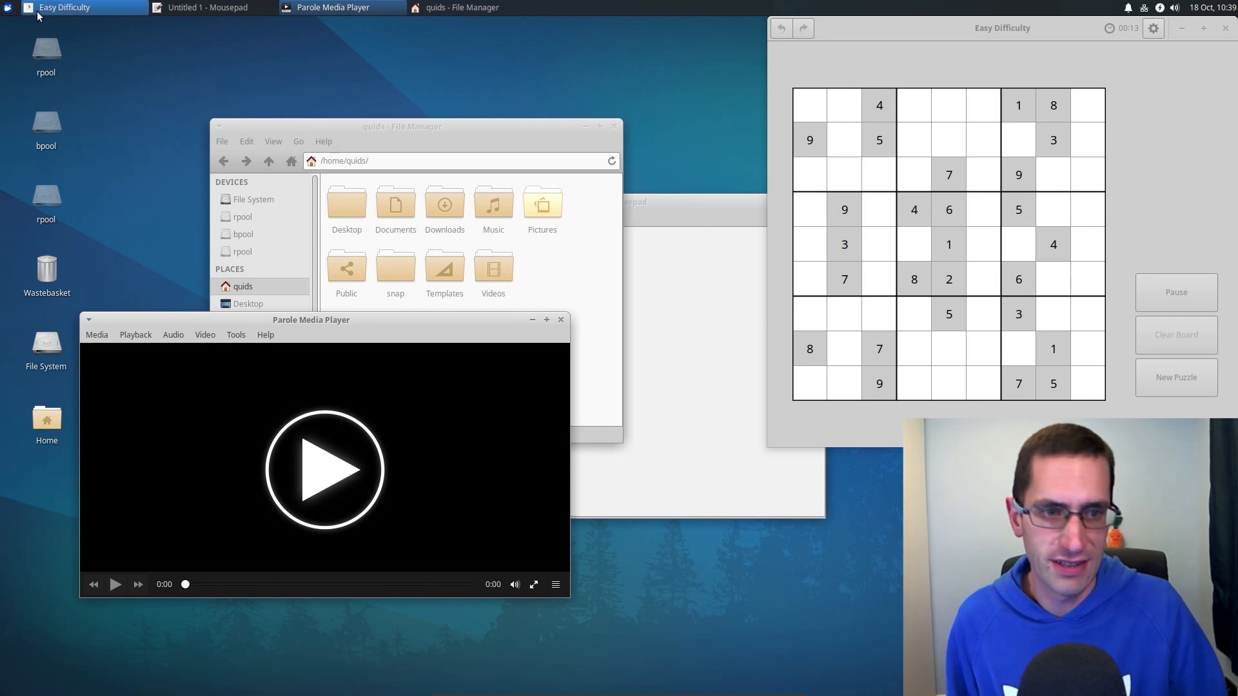
- Launch Firefox Web Browser from the Internet category
left_click(8, 8)
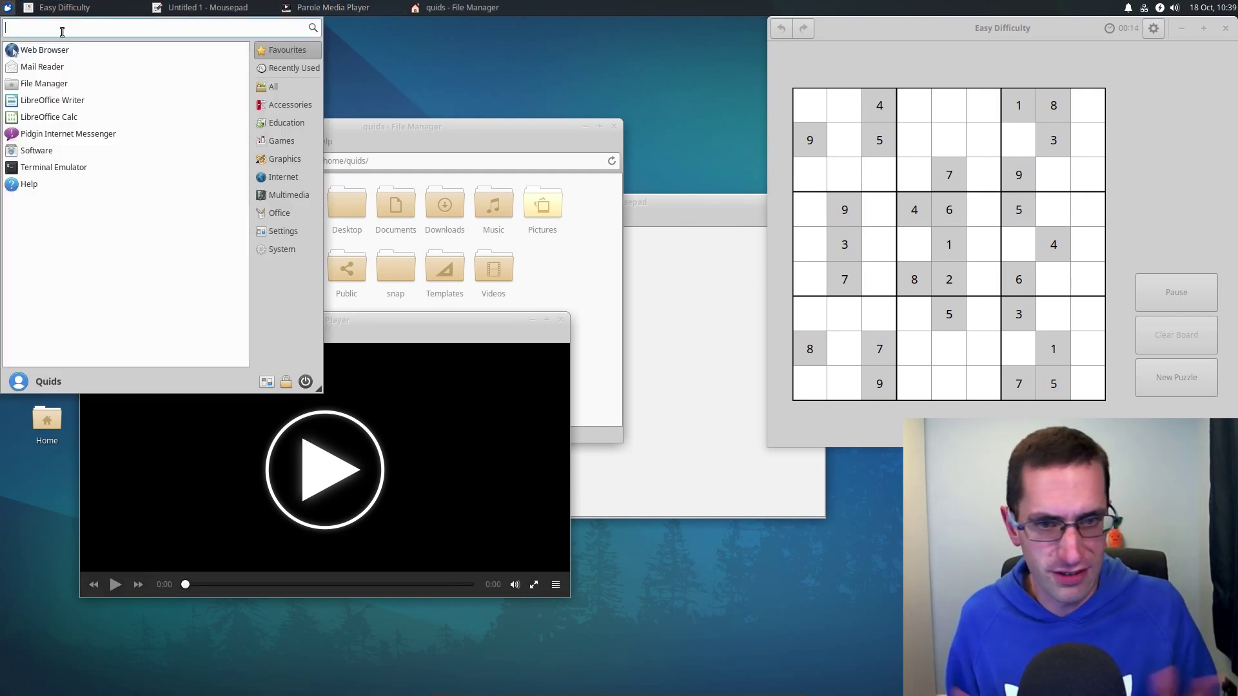
left_click(292, 182)
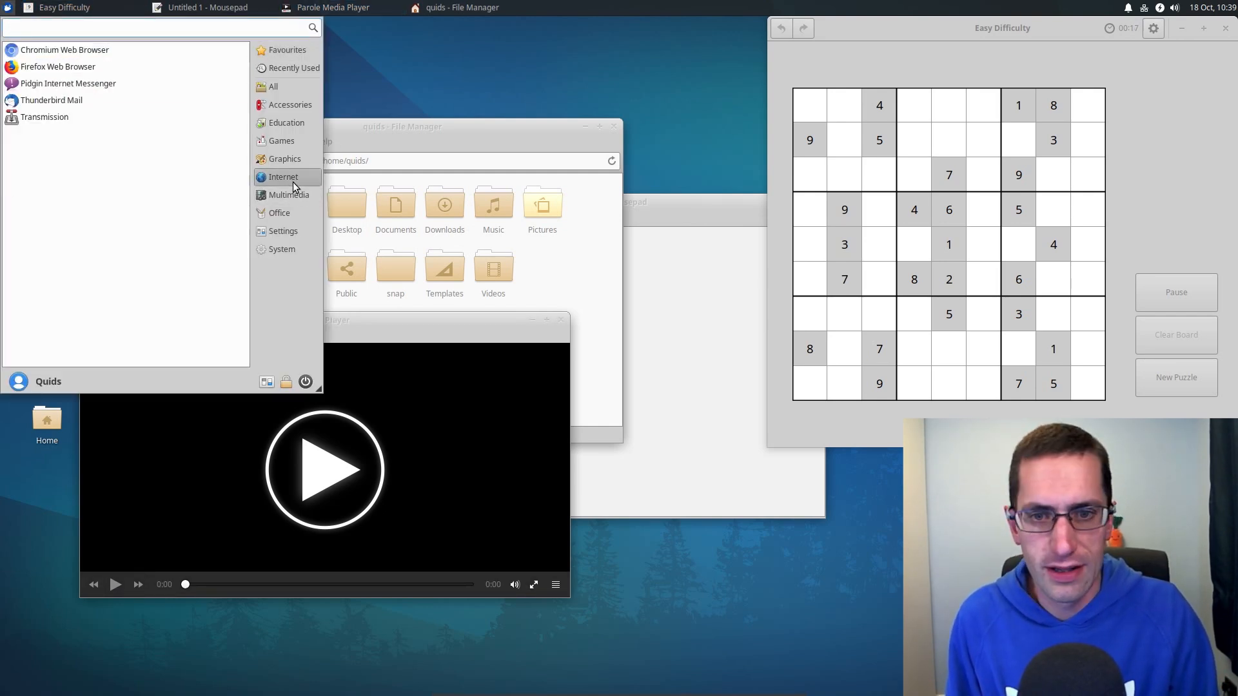
left_click(108, 73)
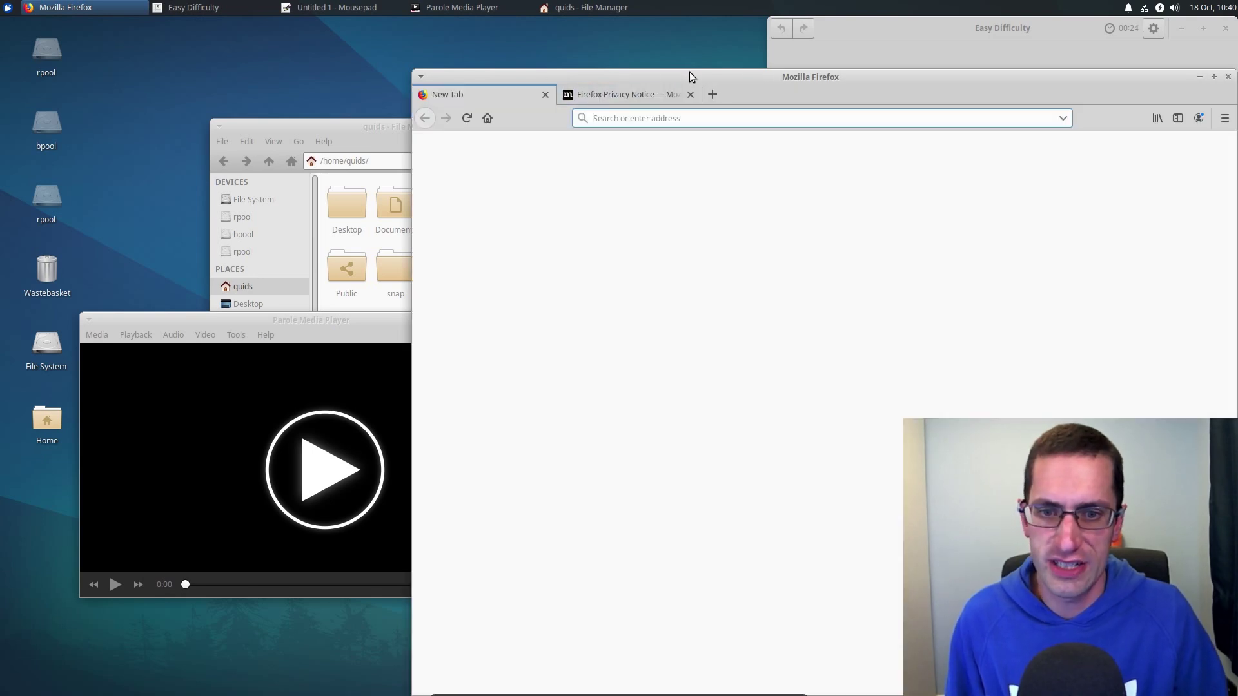
- Move the Firefox window up, maximise it, then tile it to the left half
left_click_drag(690, 72, 442, 44)
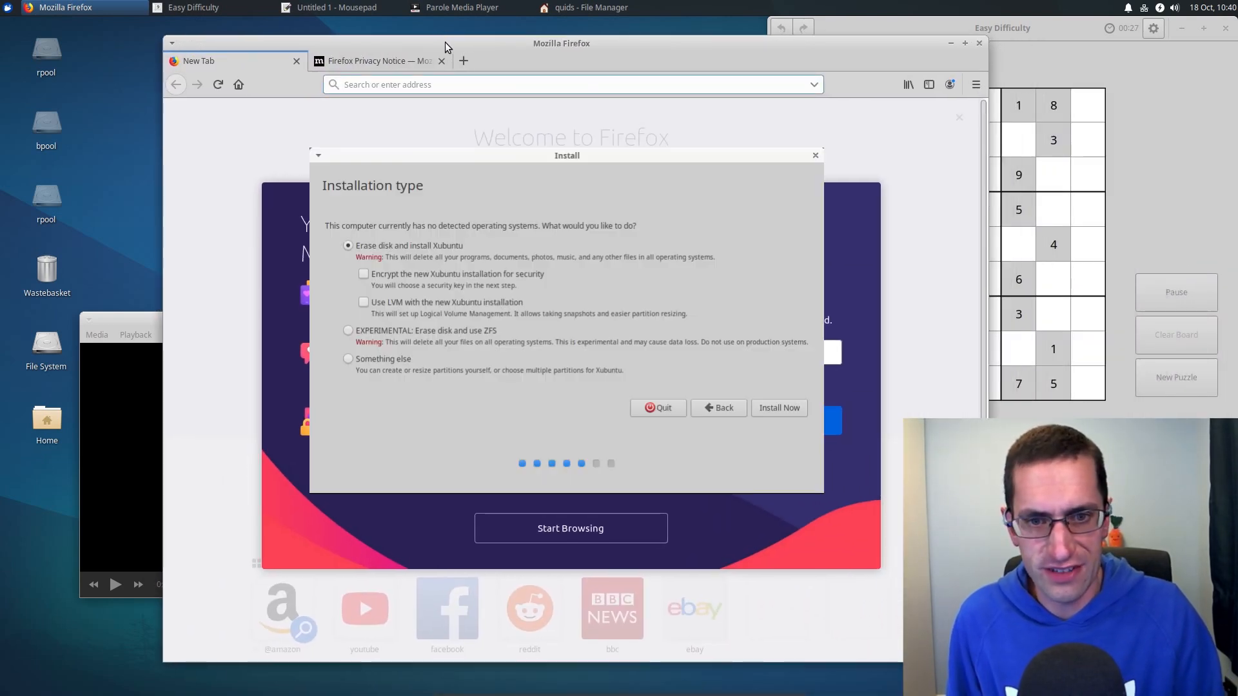
double_click(445, 41)
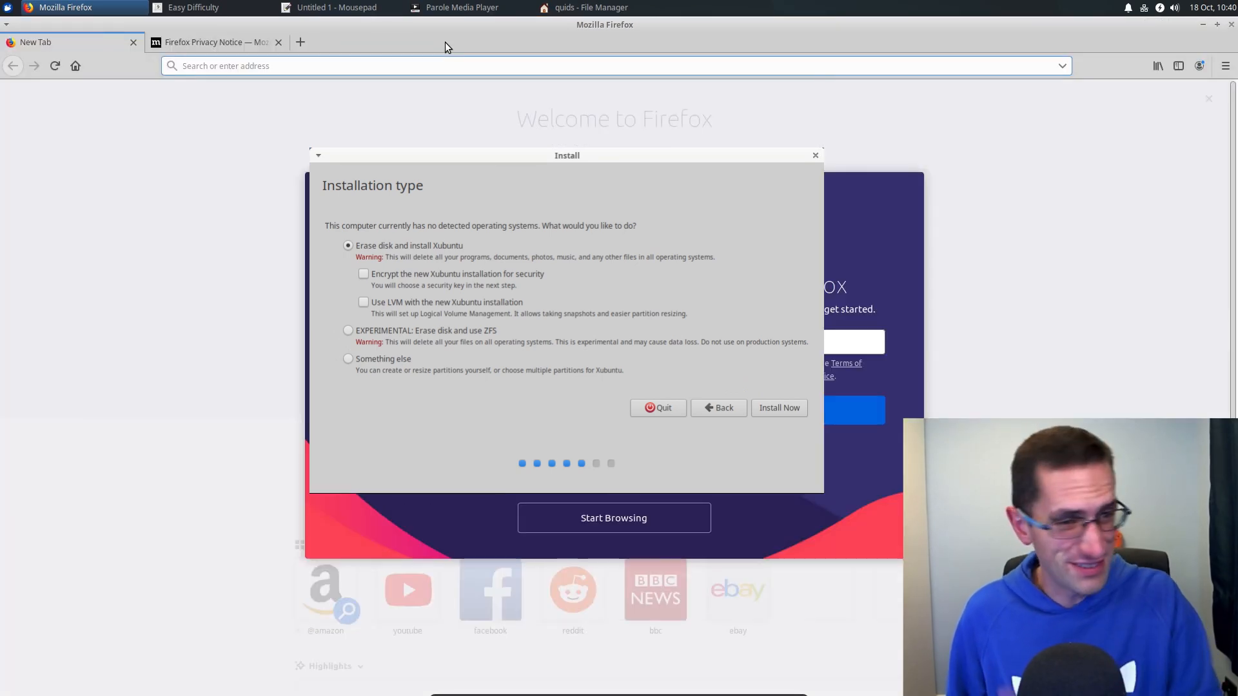
left_click_drag(428, 67, 10, 281)
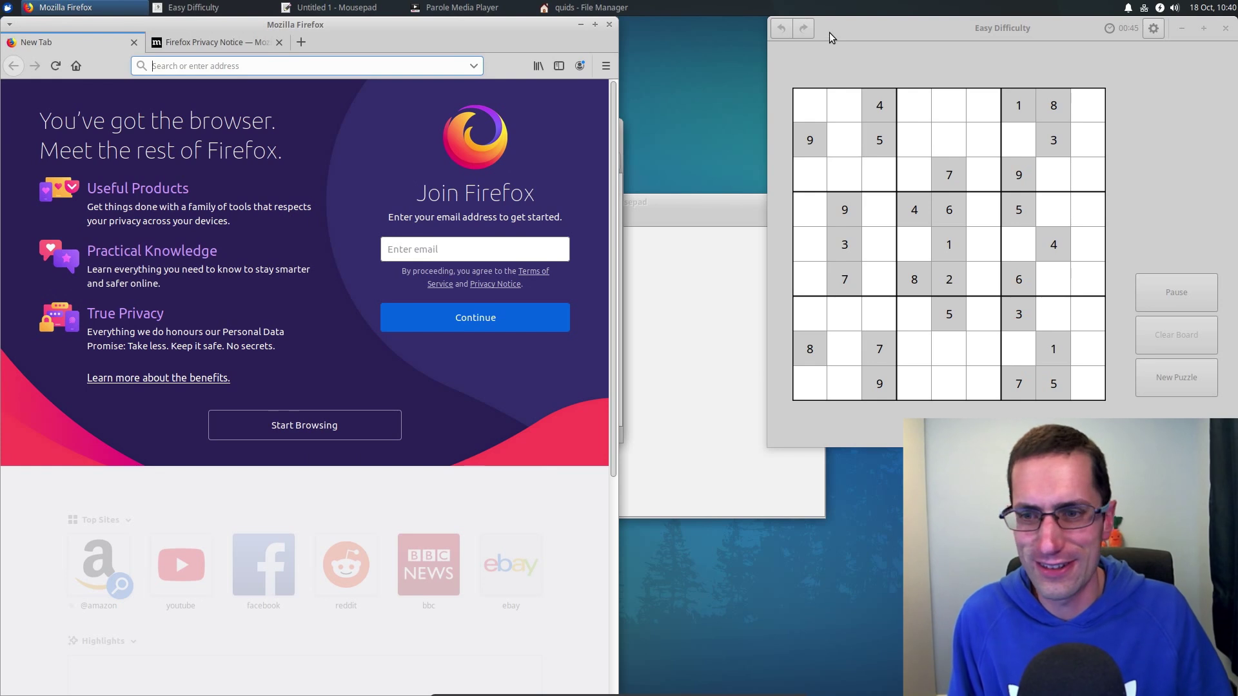
- Tile Sudoku to the right half, float it smaller, and begin quitting Firefox with its 2 tabs
left_click_drag(829, 32, 1229, 406)
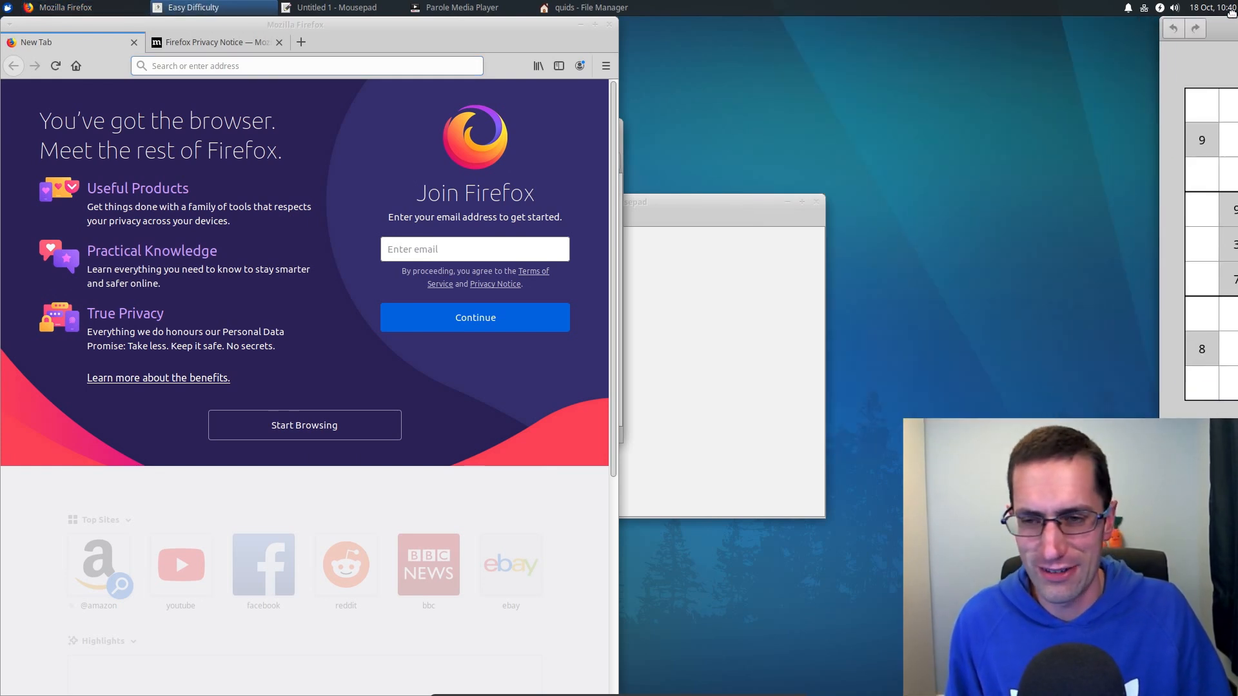
left_click_drag(1228, 407, 1233, 240)
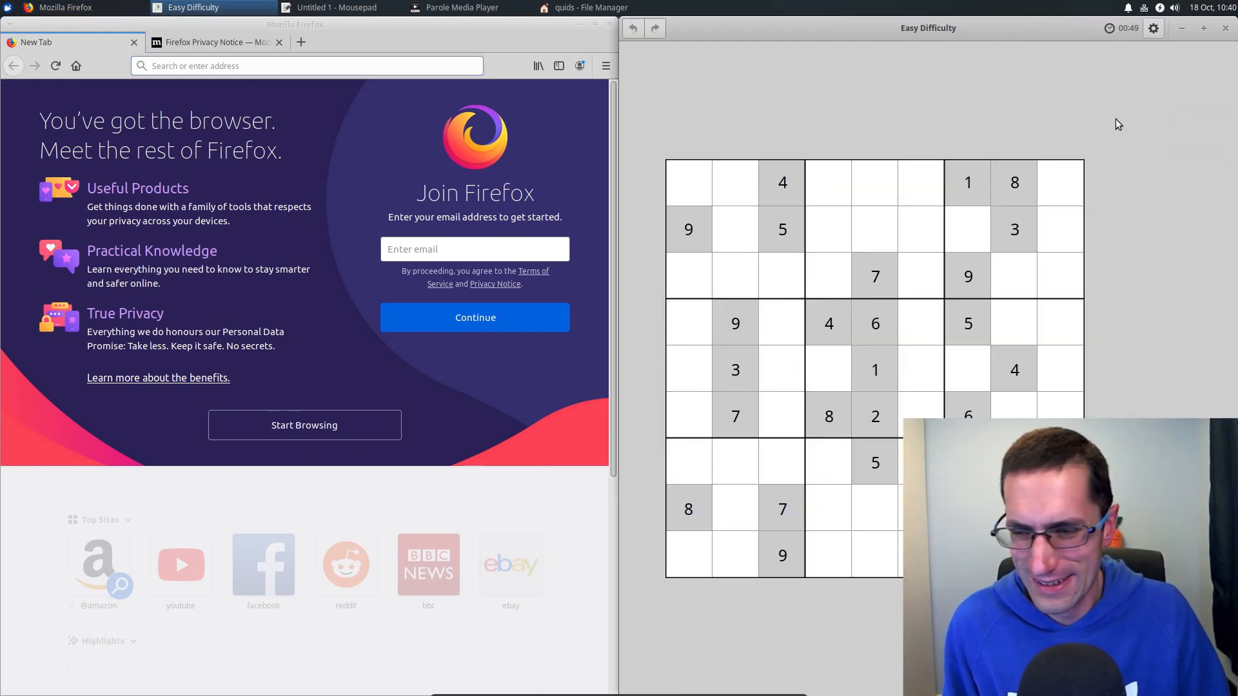
left_click_drag(976, 27, 918, 103)
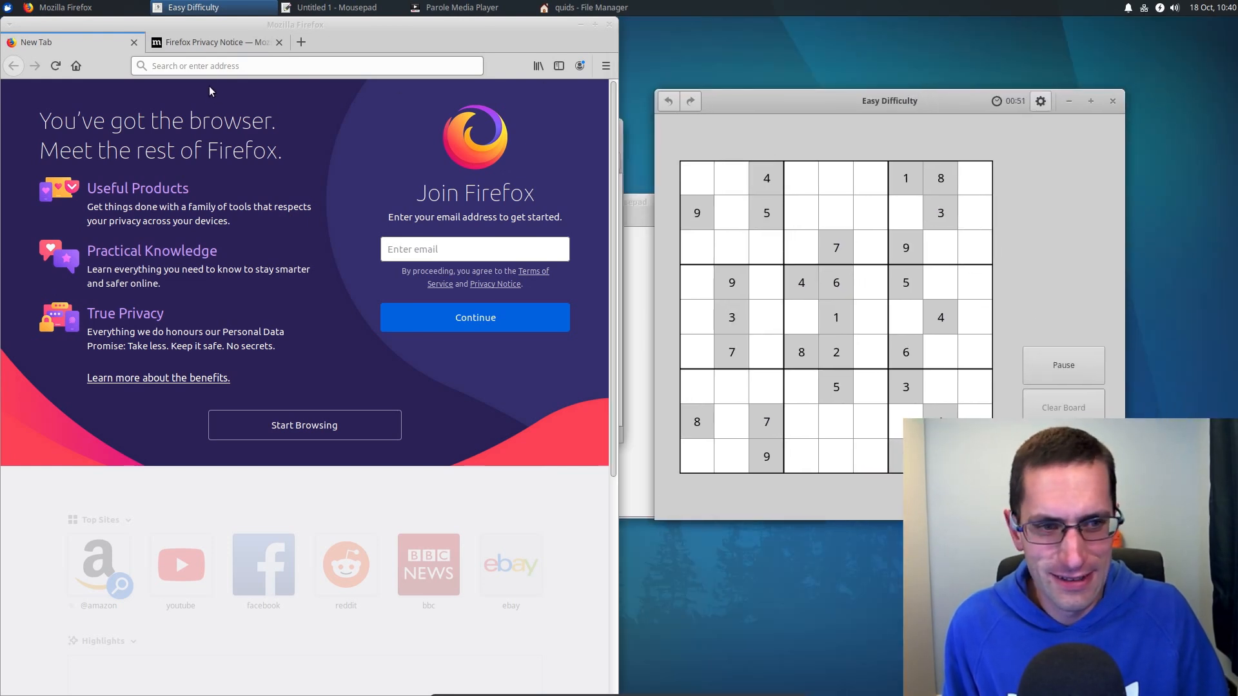
left_click(608, 28)
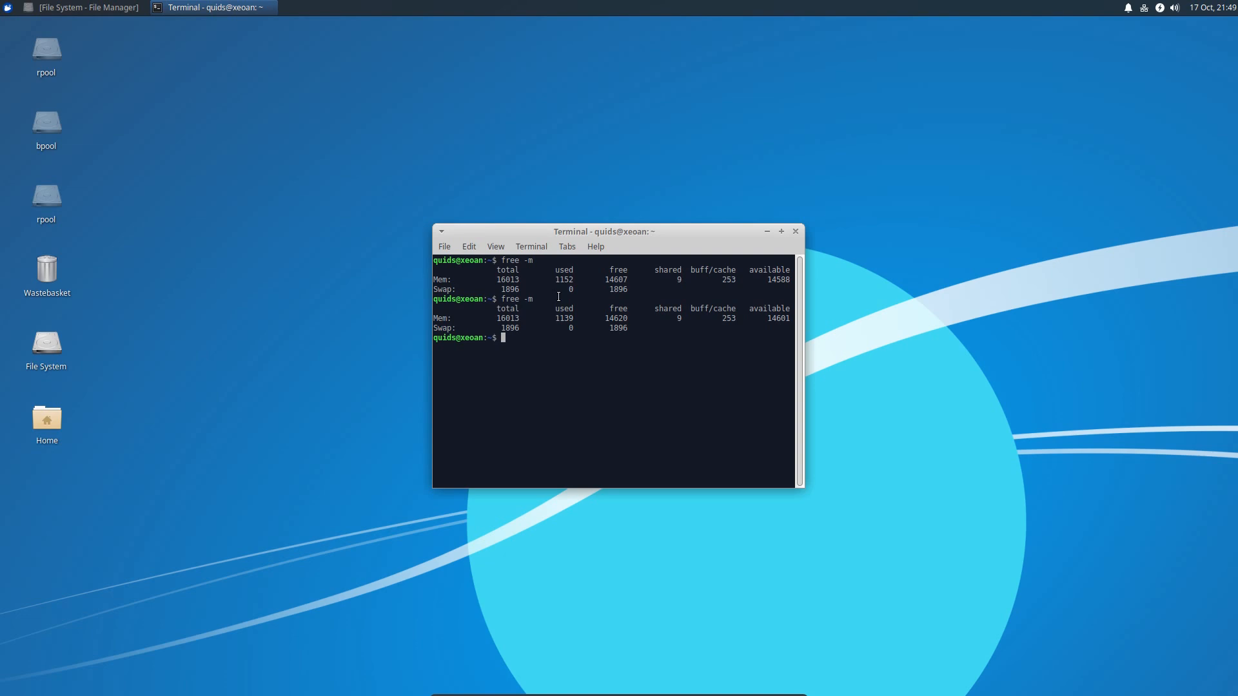
type("uname -a")
- Run uname -a to show kernel 5.3.0-18 details, then close the terminal
key("Return")
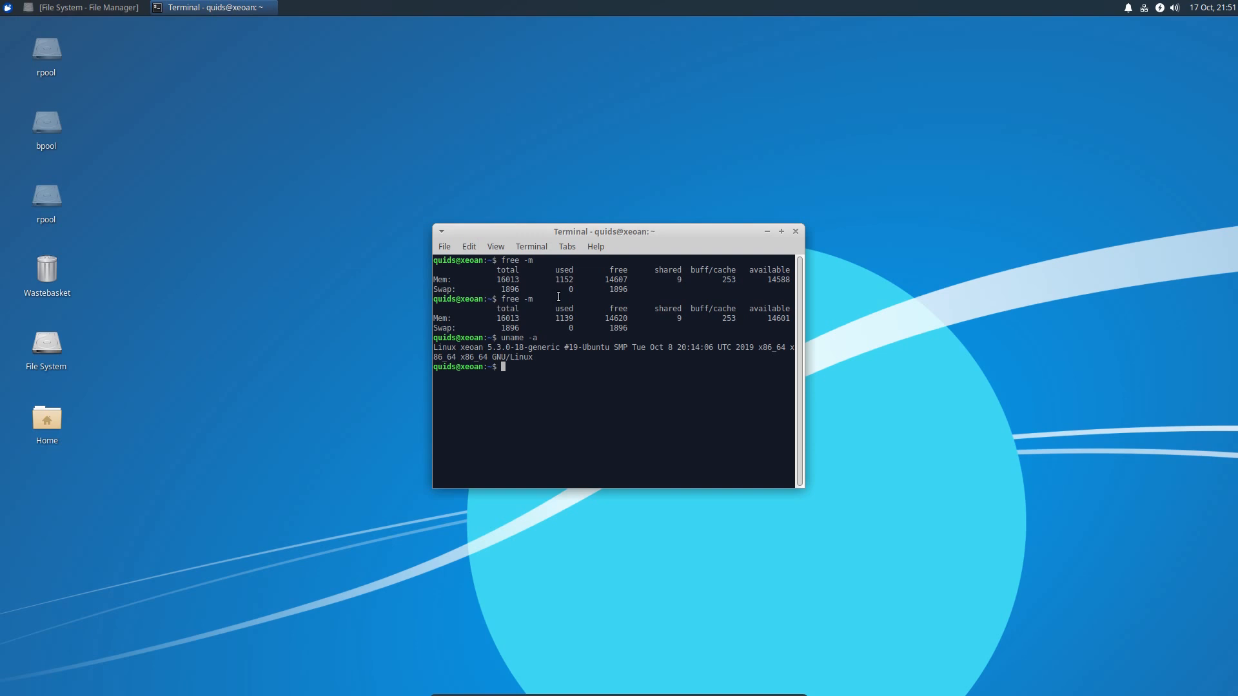
left_click(798, 232)
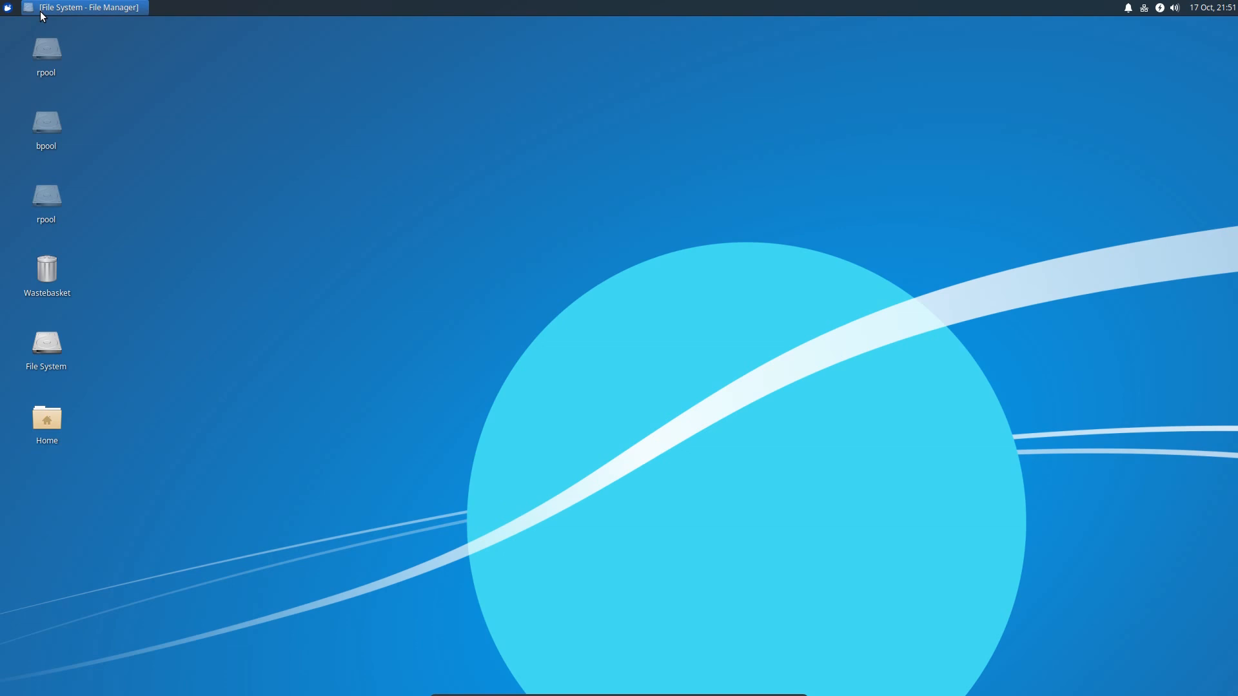
left_click(8, 7)
type("set")
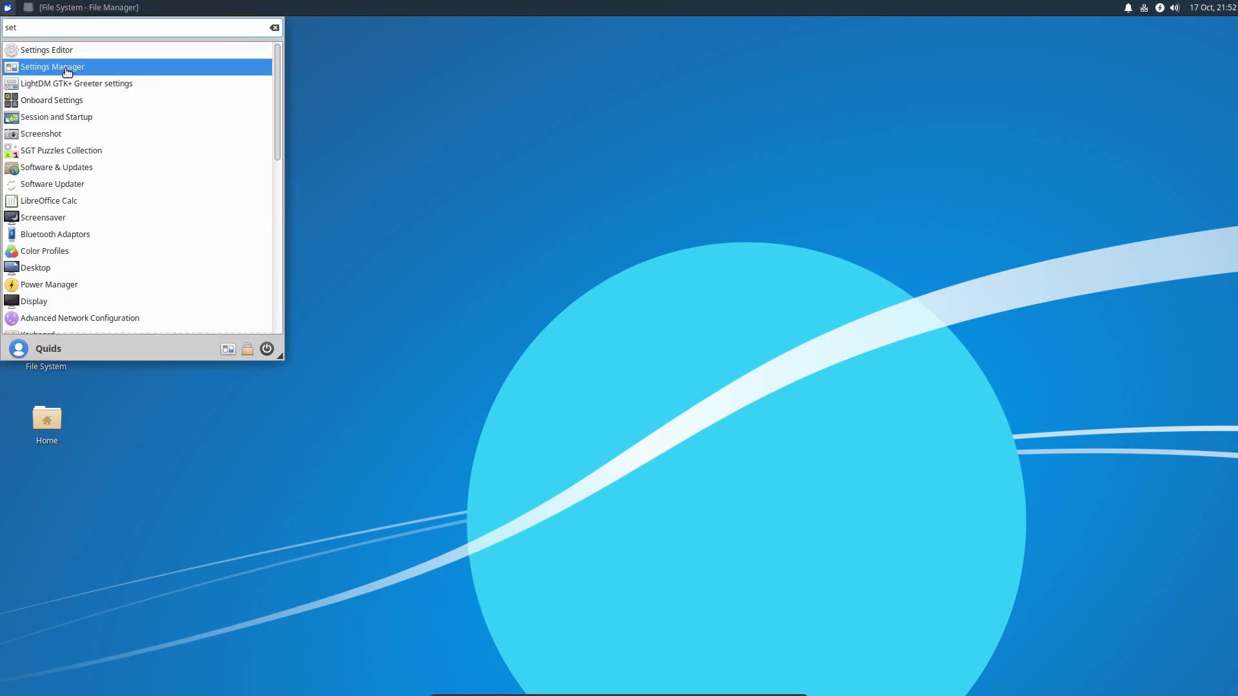
left_click(68, 71)
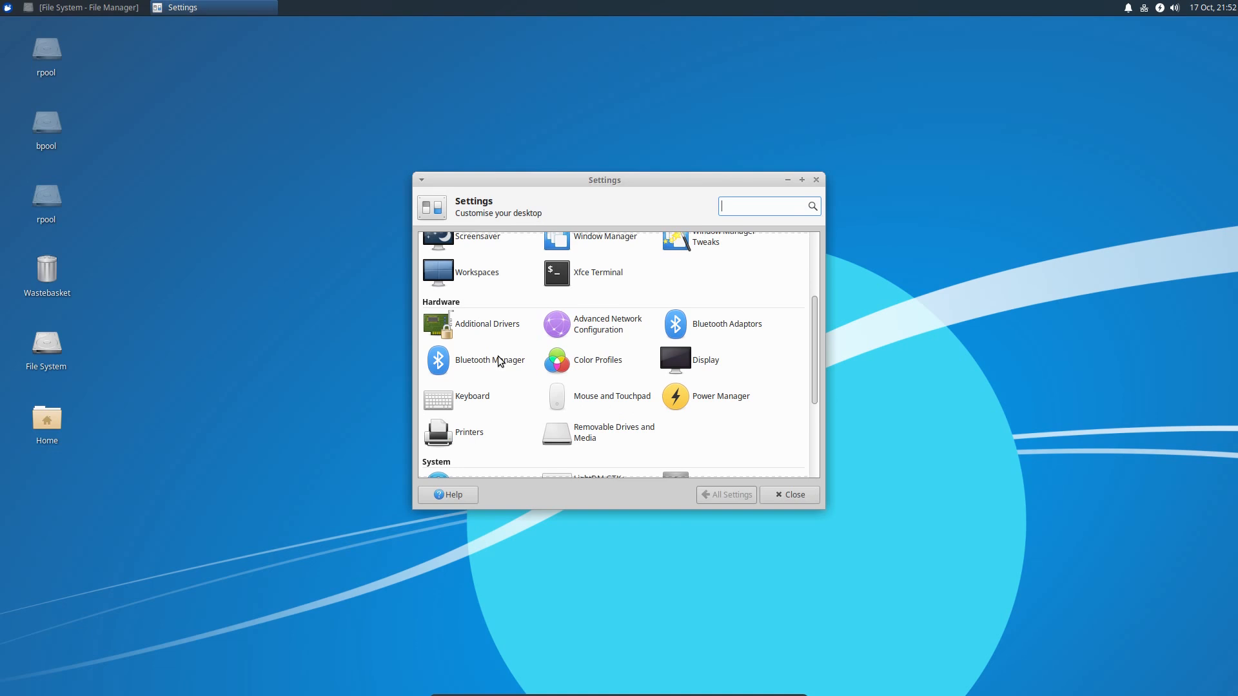
scroll(498, 358, "down", 2)
scroll(497, 357, "down", 2)
scroll(499, 358, "down", 2)
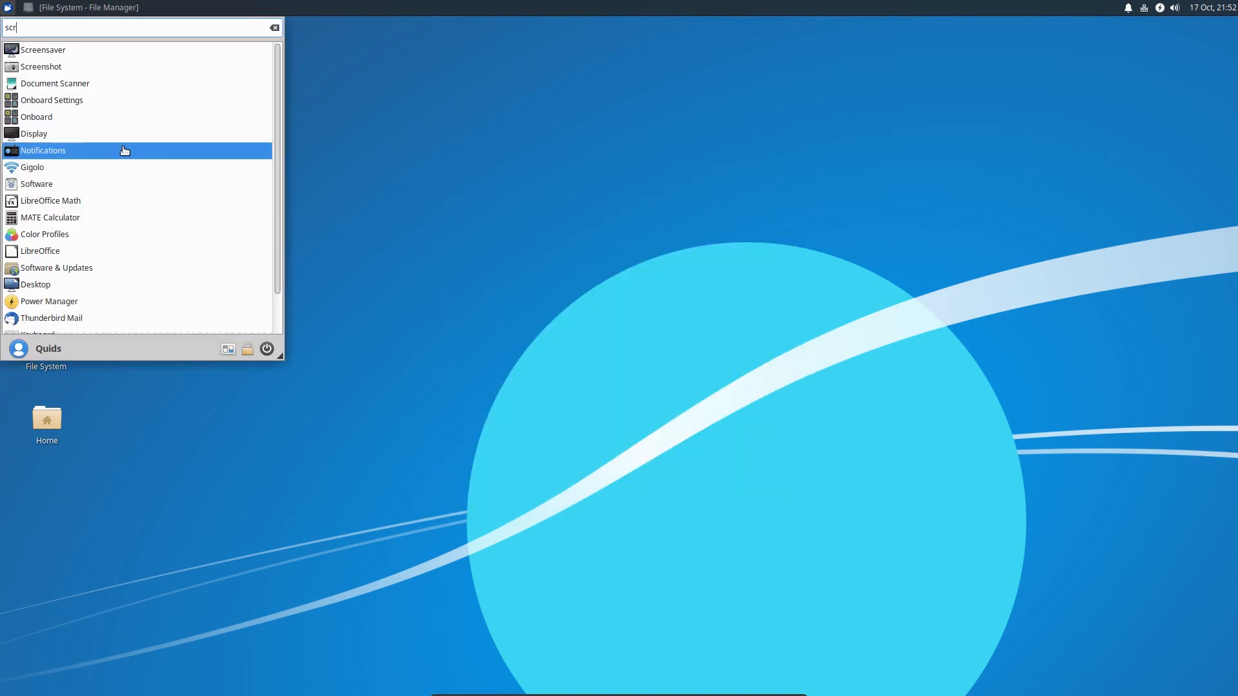
left_click(66, 49)
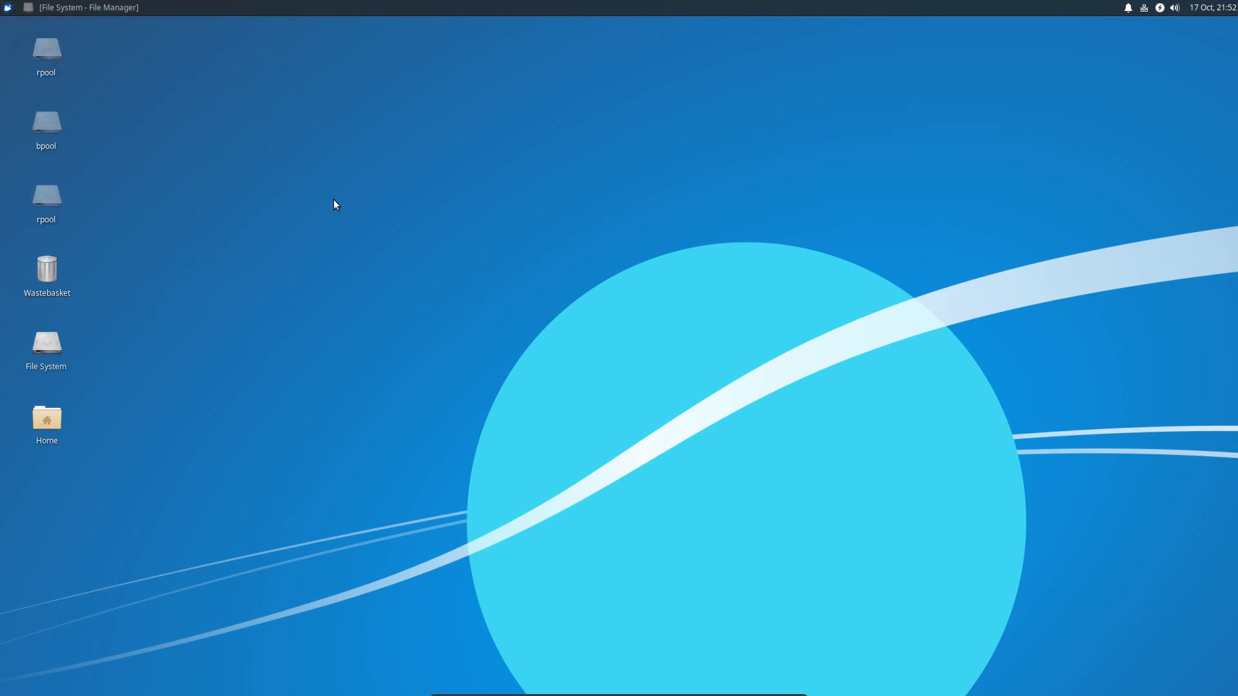
left_click(451, 298)
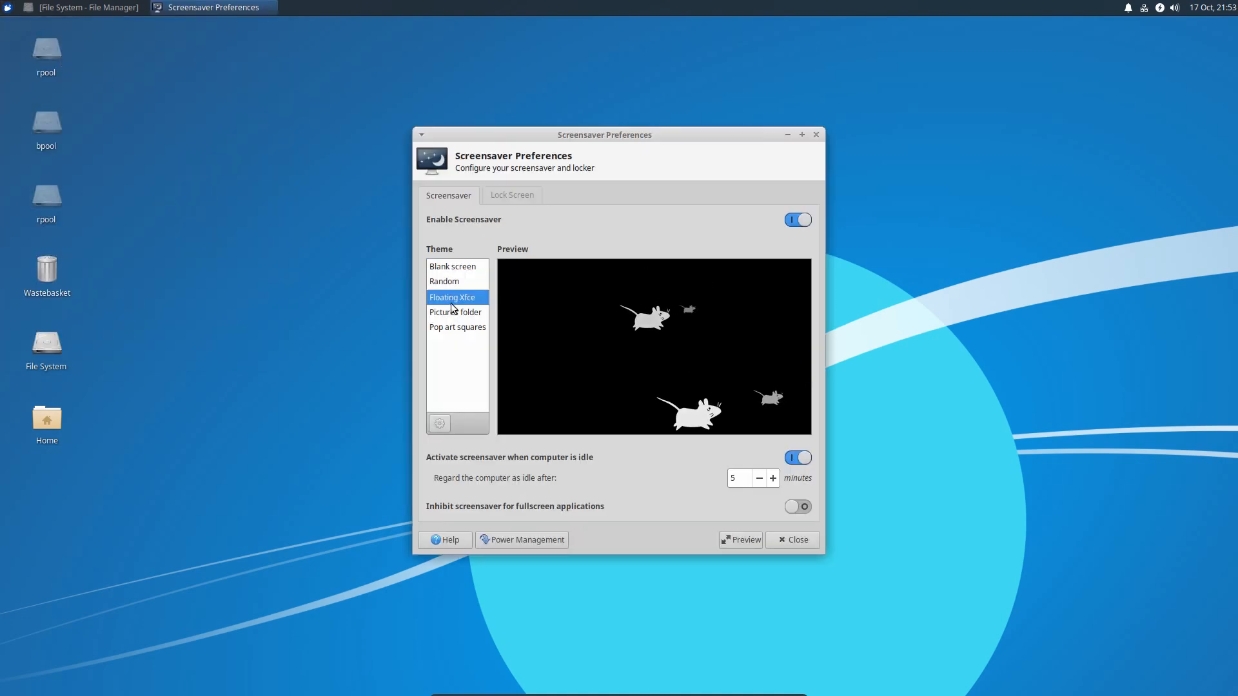
left_click(453, 313)
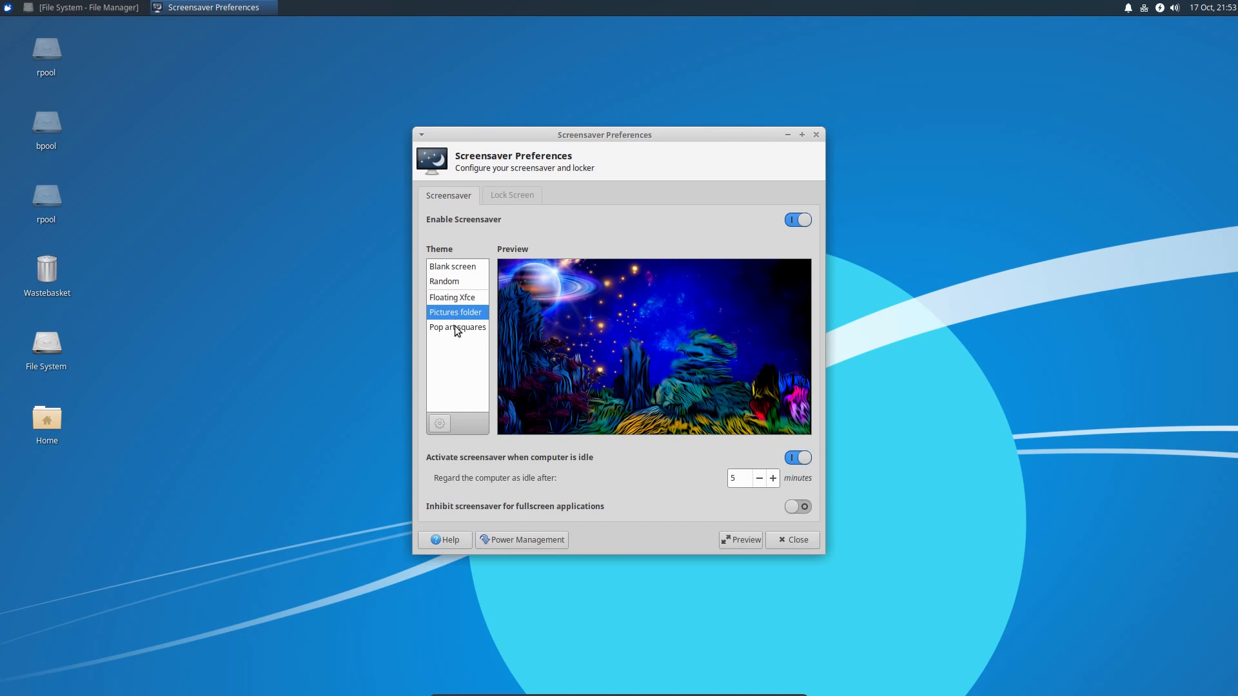
left_click(456, 329)
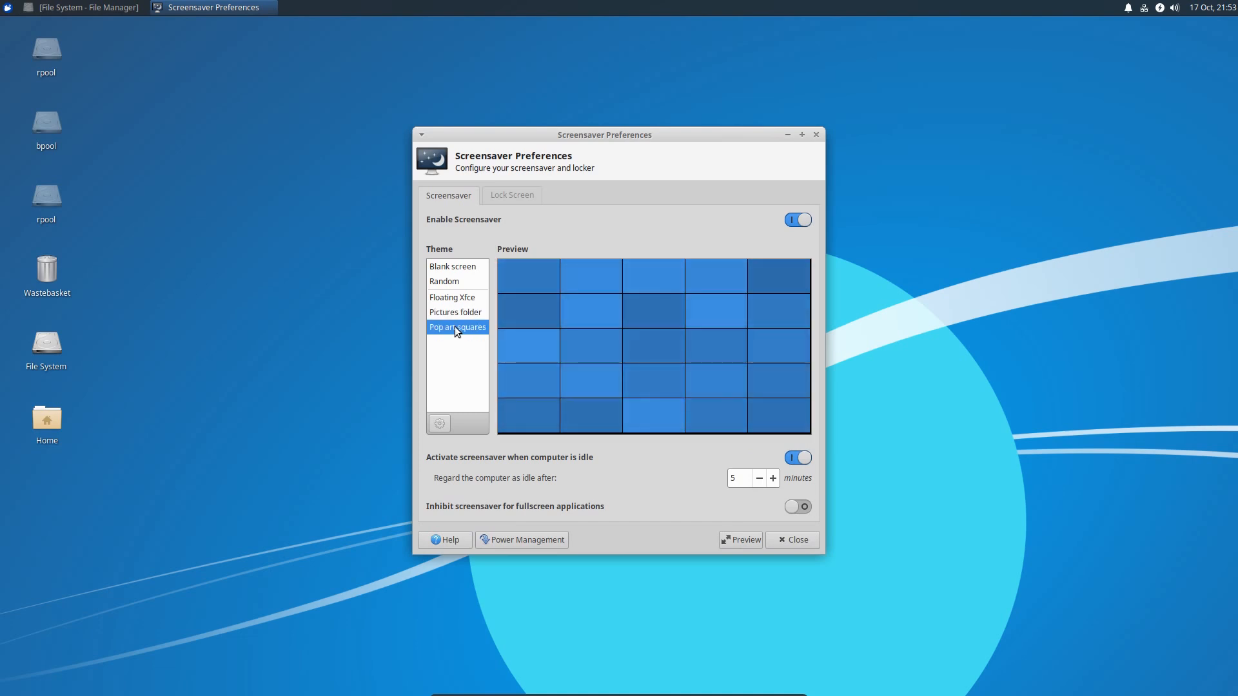
left_click(450, 268)
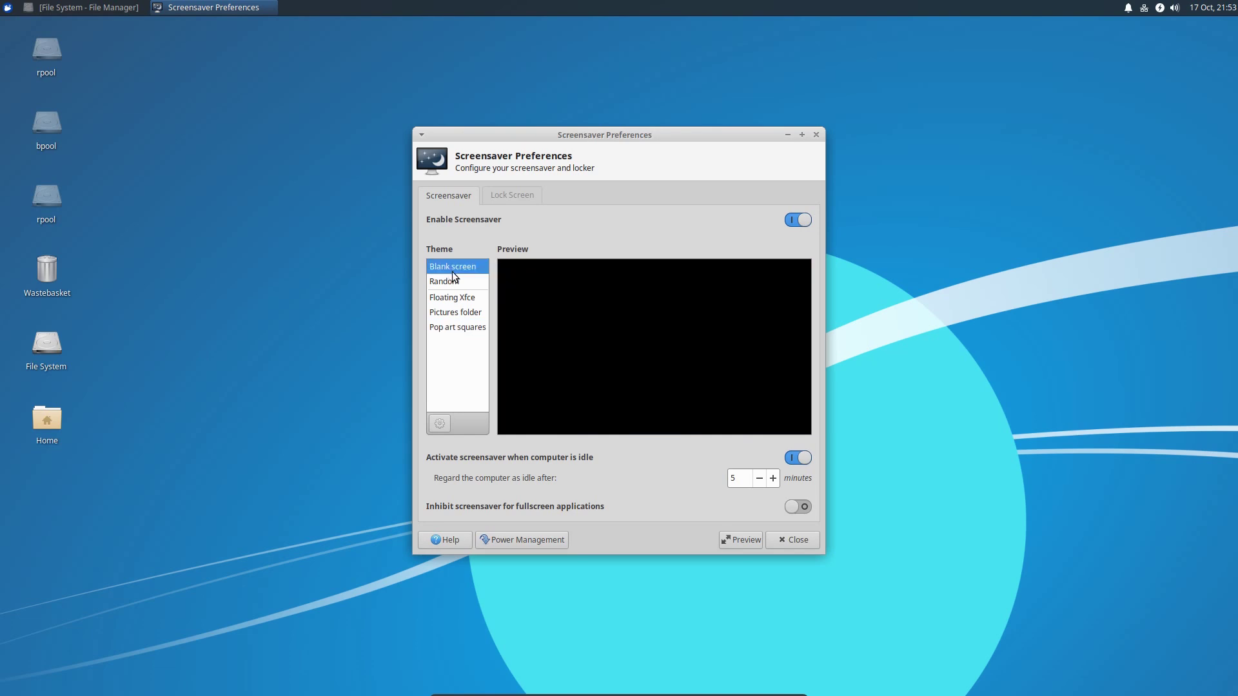
left_click(817, 136)
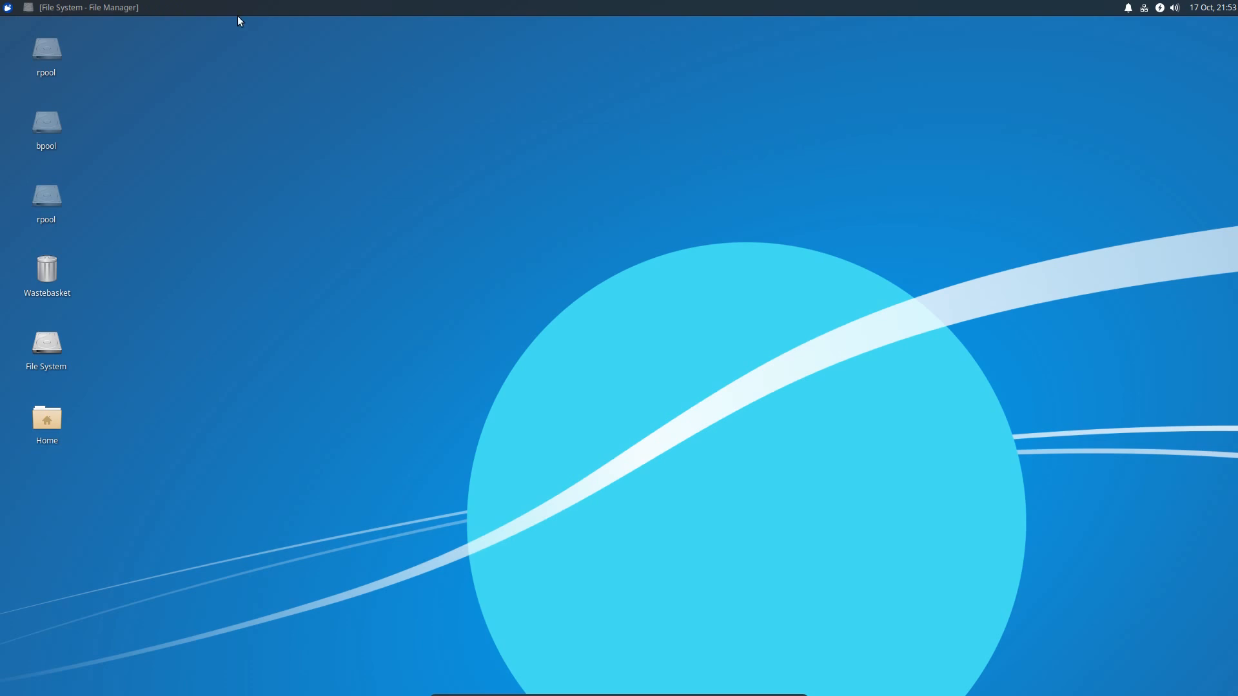
left_click(9, 10)
left_click(97, 93)
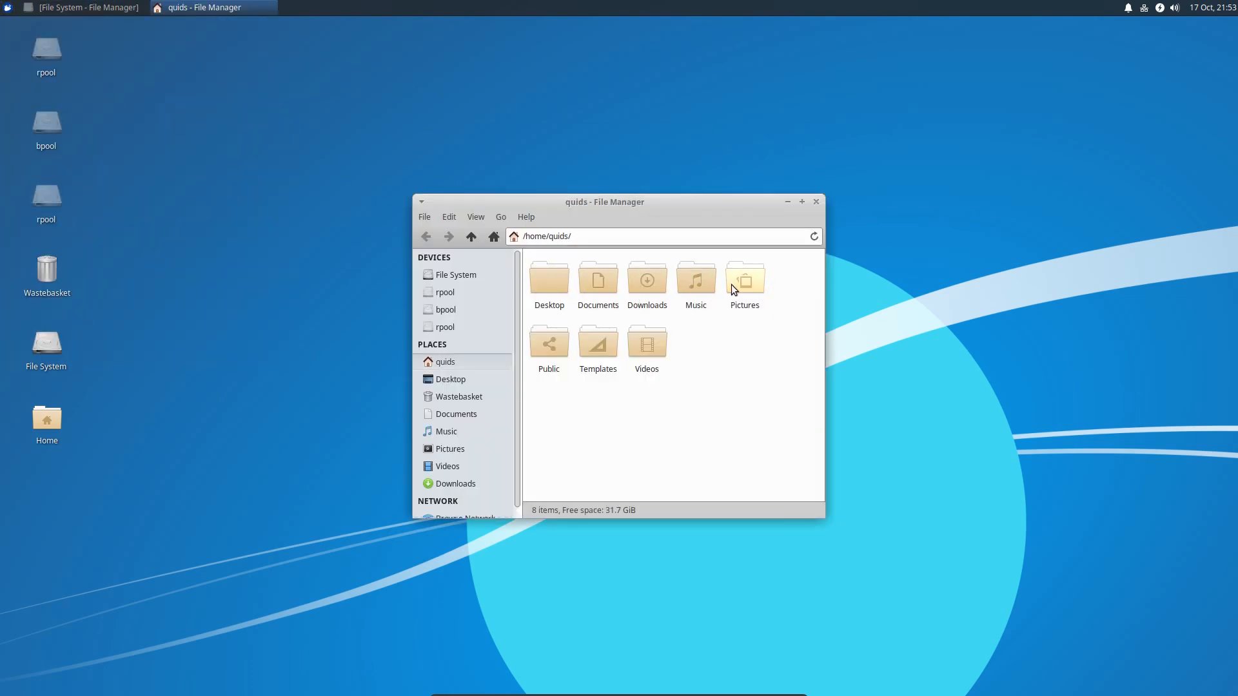
- Browse Pictures > Charlie Henson and open Dura Naram Abstract Wallpaper.jpg in the viewer
double_click(744, 284)
double_click(557, 283)
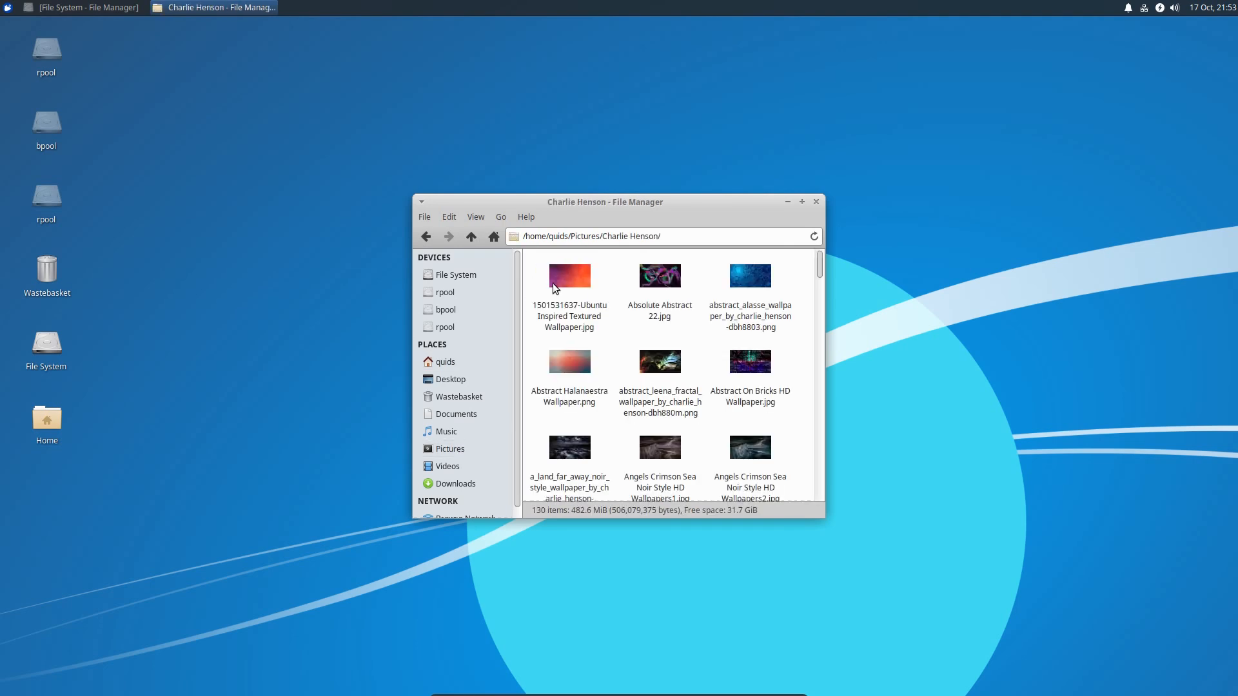
scroll(747, 377, "down", 3)
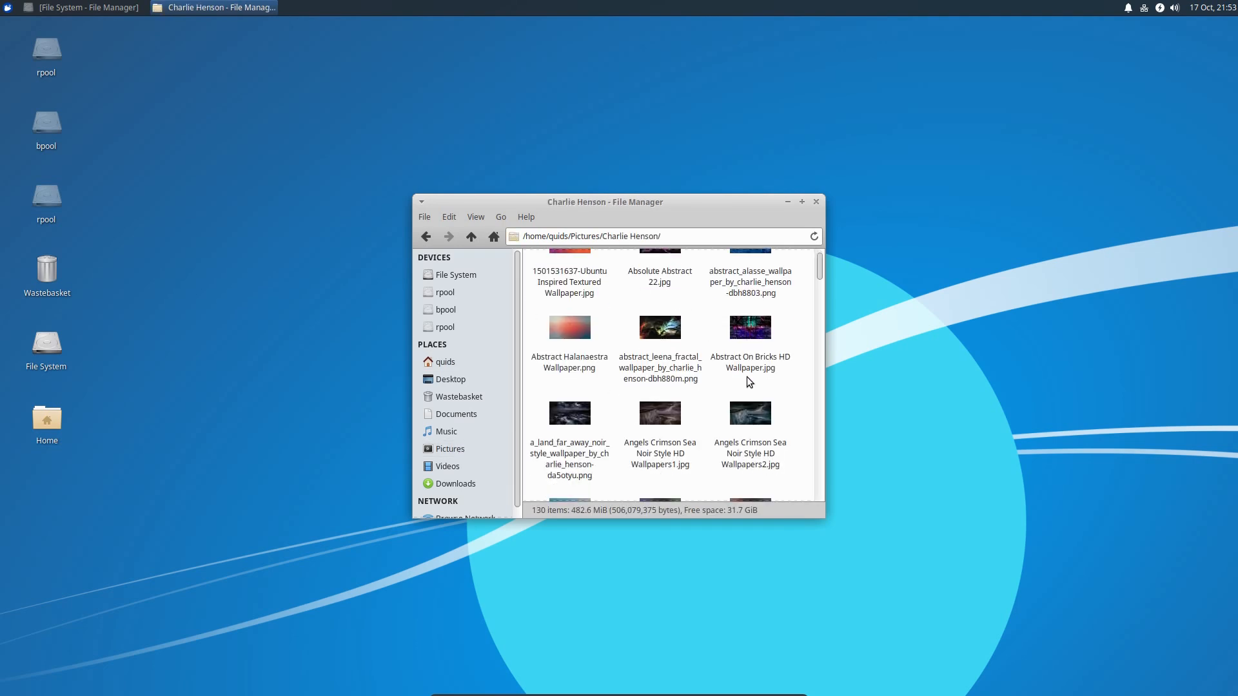
scroll(750, 386, "down", 2)
scroll(760, 388, "down", 2)
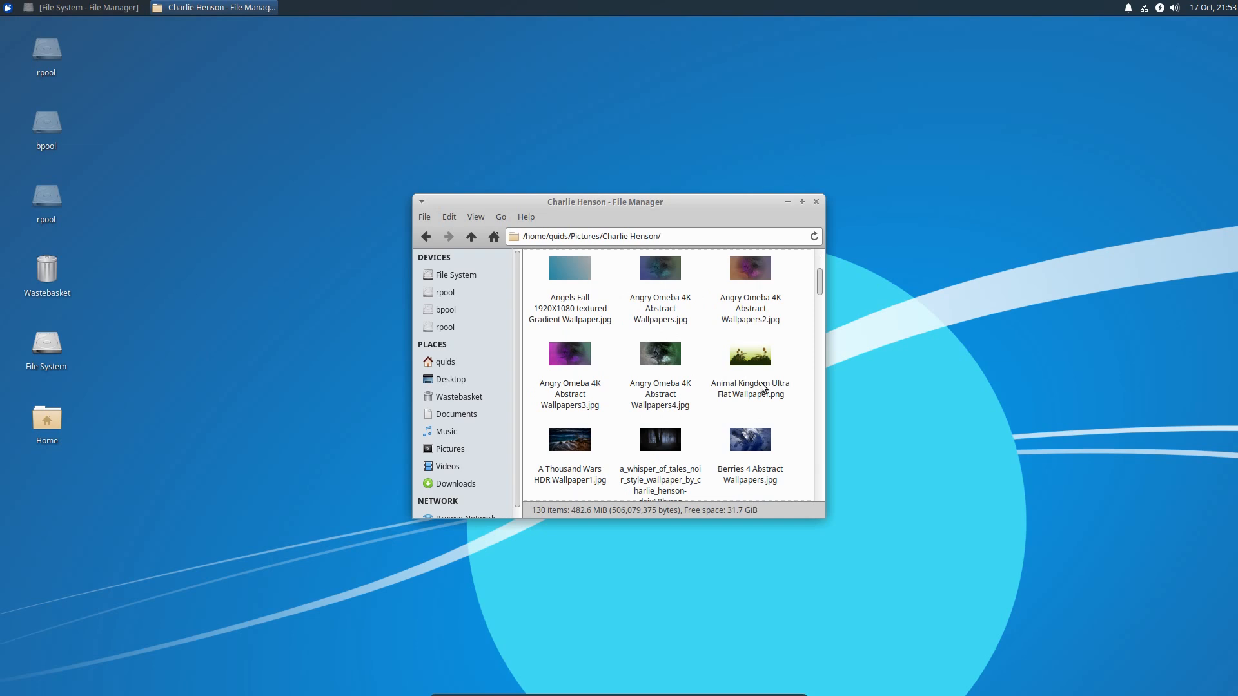
left_click_drag(820, 282, 823, 353)
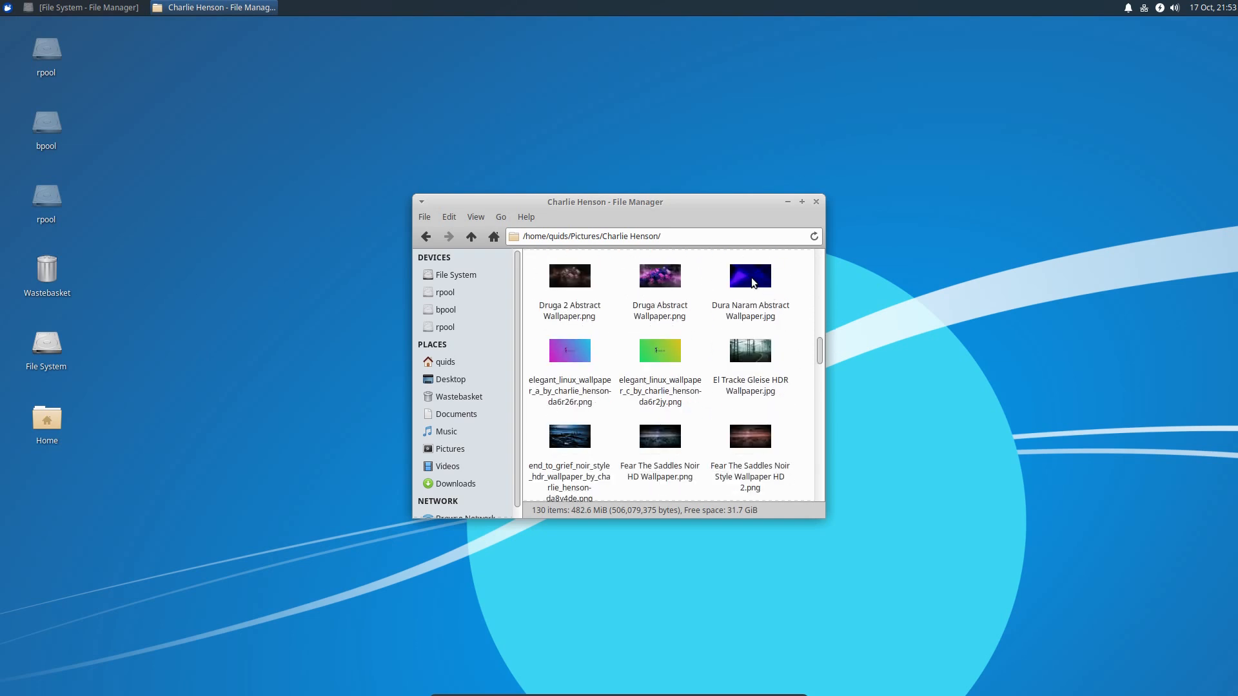
double_click(752, 281)
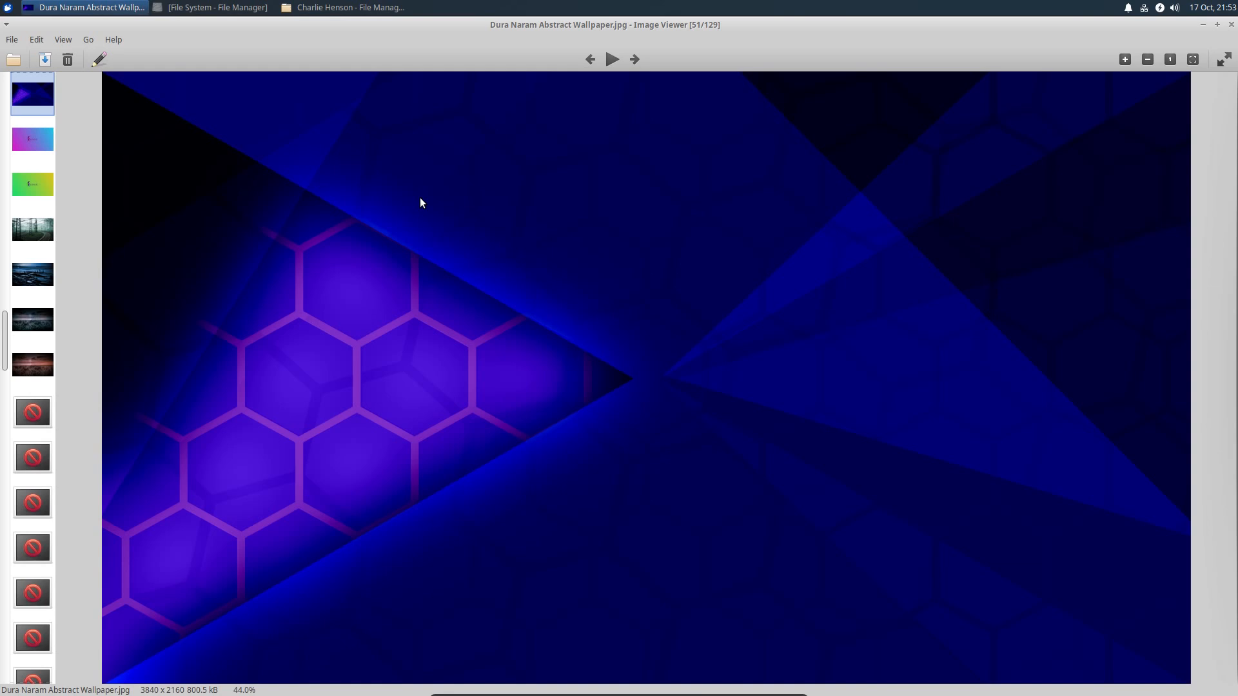
- Set the image as Xfce wallpaper, Stretched on all workspaces, then minimise the viewer
left_click(63, 39)
left_click(101, 202)
left_click(581, 382)
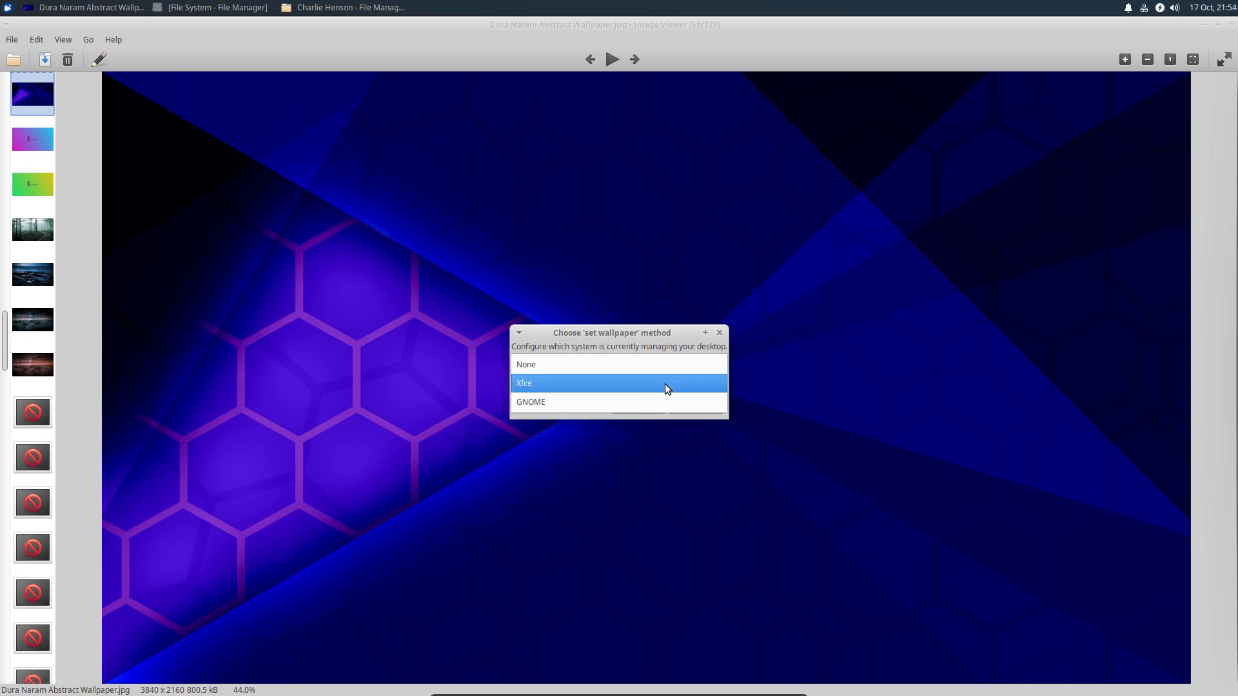
left_click(664, 384)
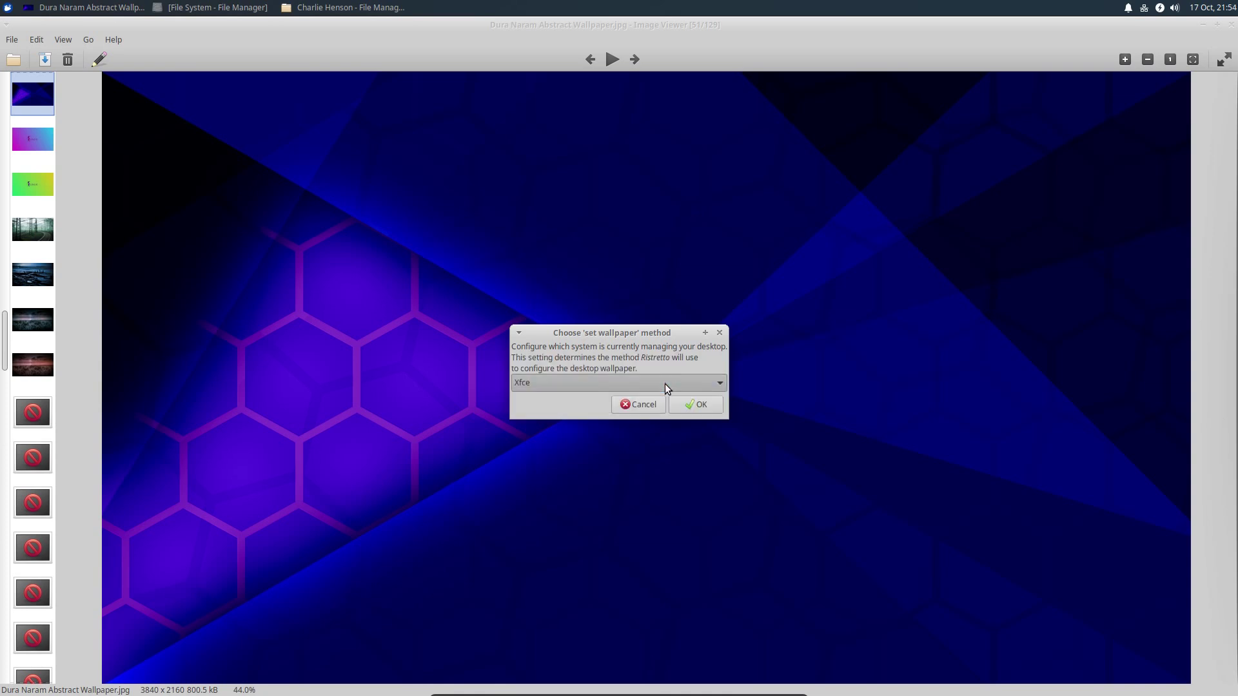
left_click(690, 407)
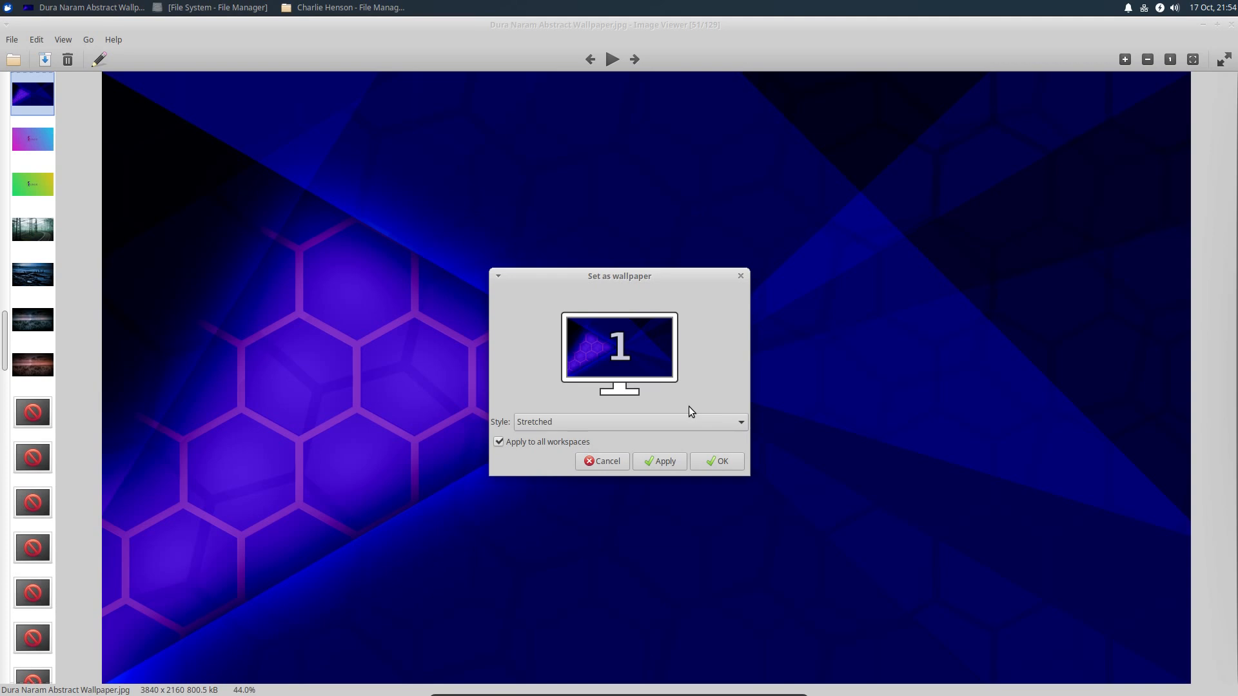
left_click(665, 463)
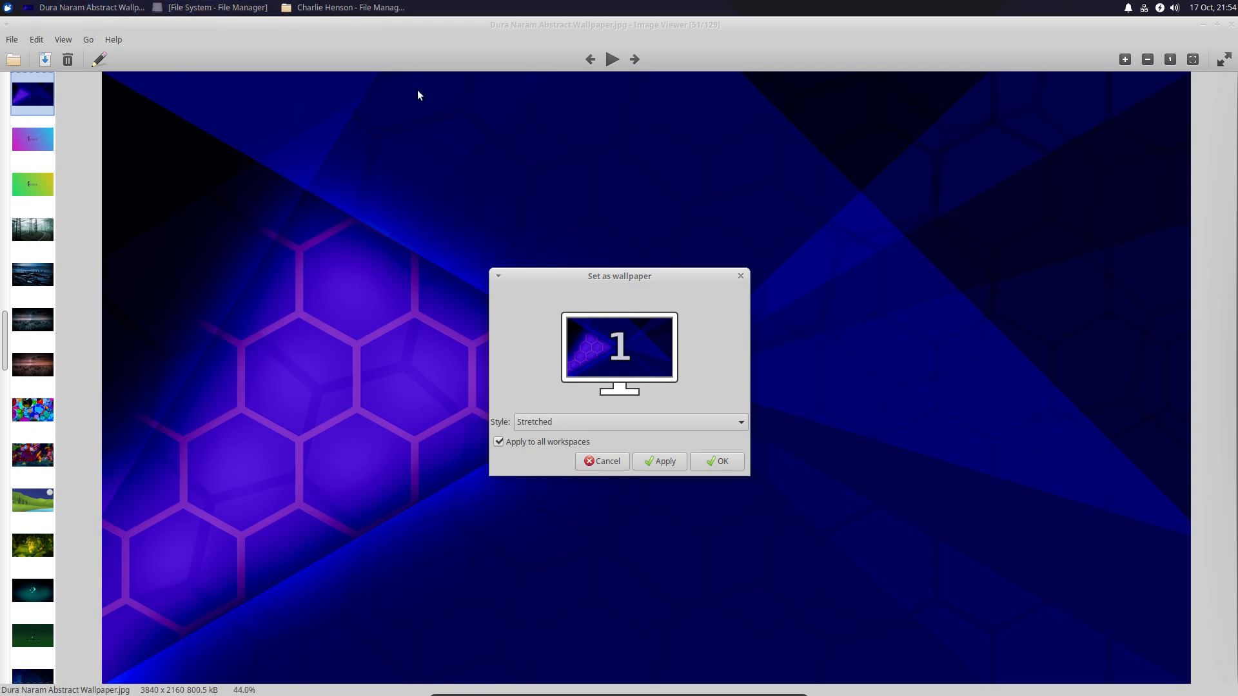
left_click(1203, 29)
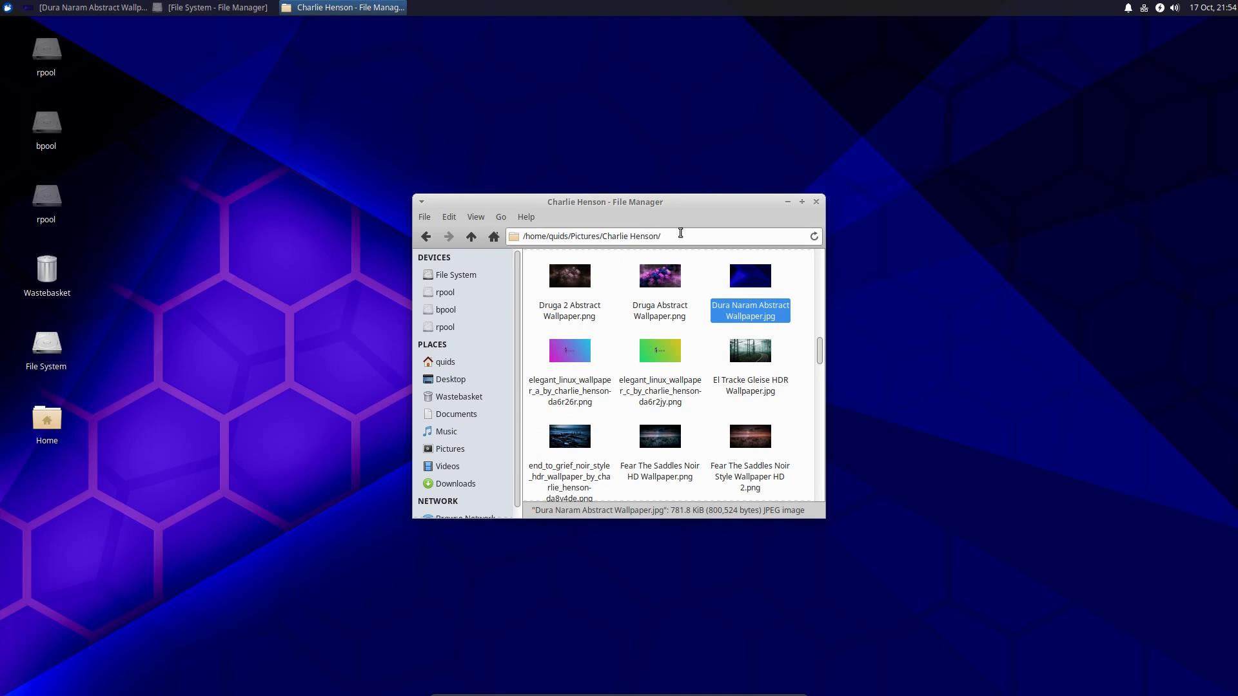
- Close File Manager, start a Print Screen capture with Host on Imgur, then cancel it
left_click(817, 203)
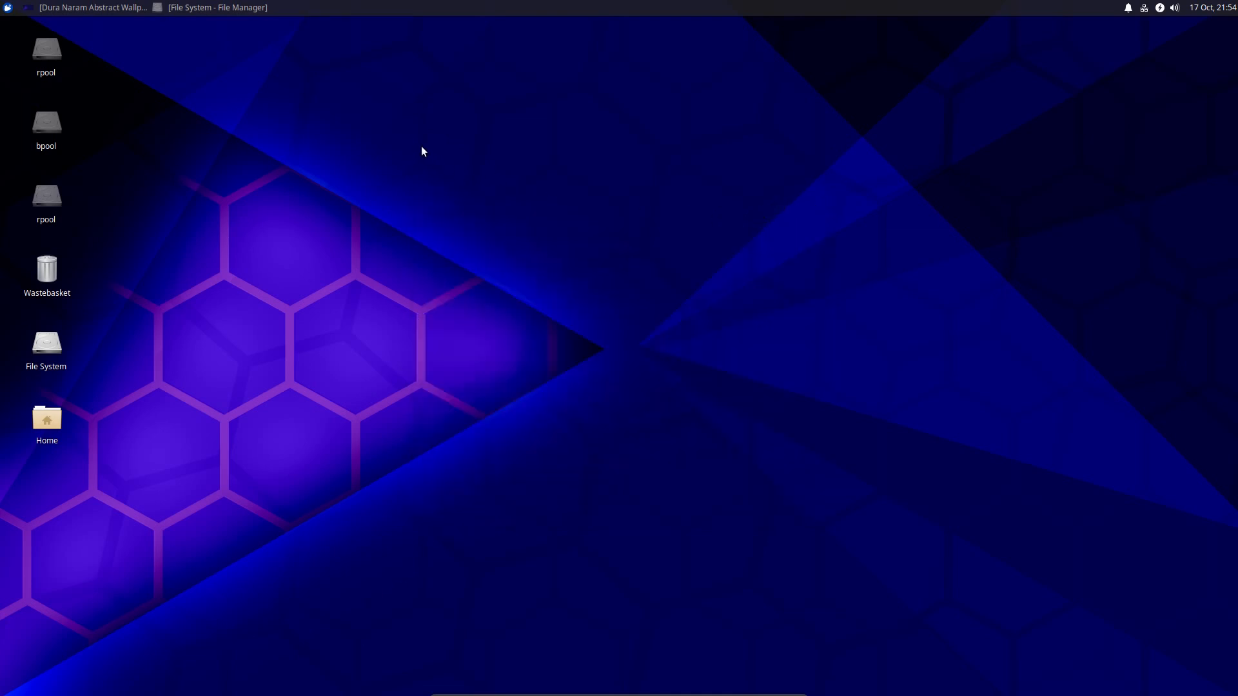
key("Print")
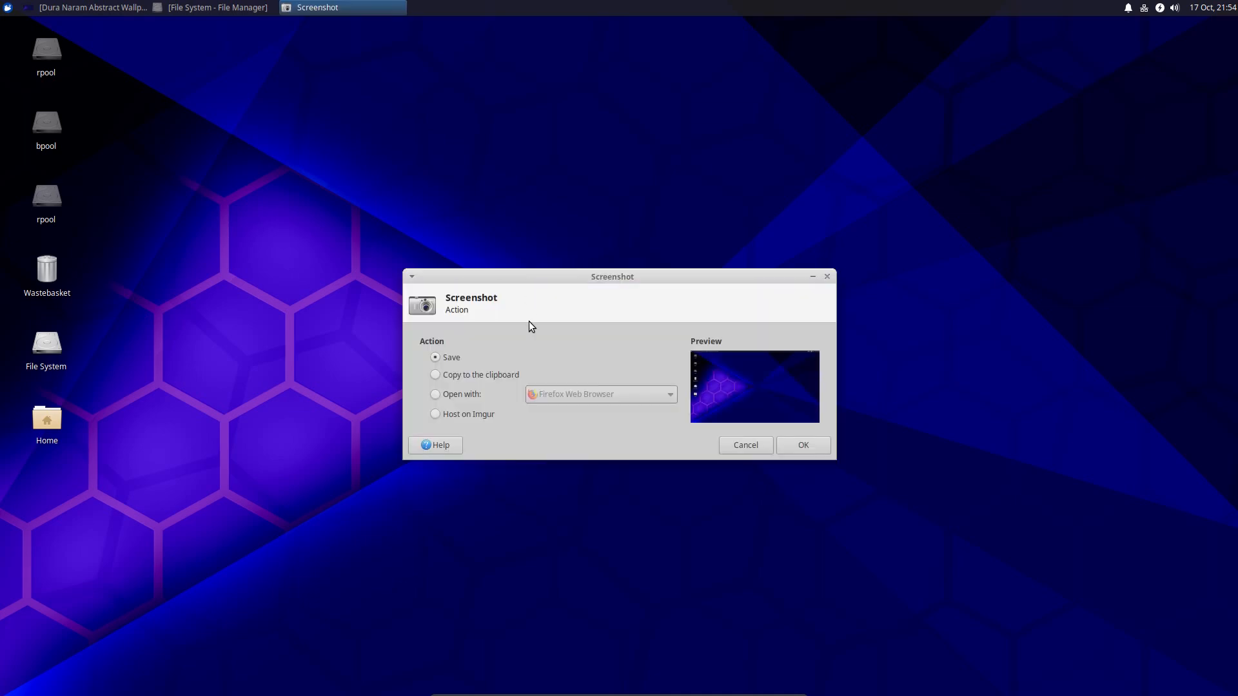
left_click(436, 415)
left_click(744, 446)
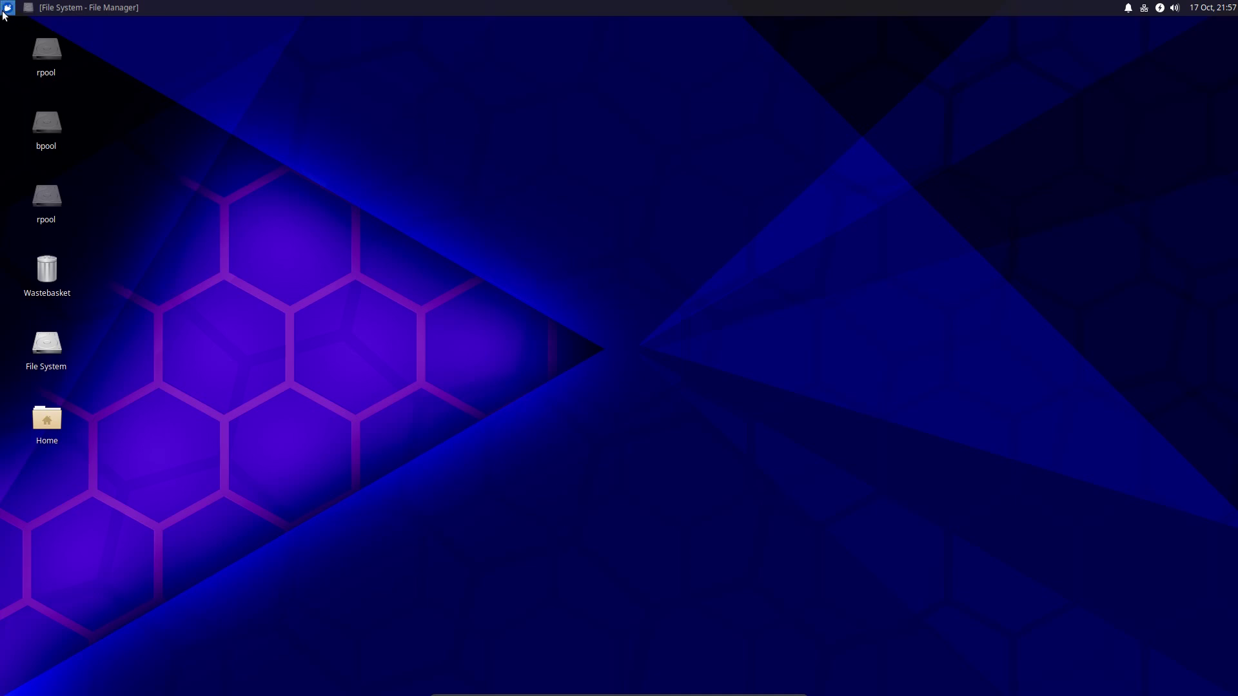
left_click(8, 7)
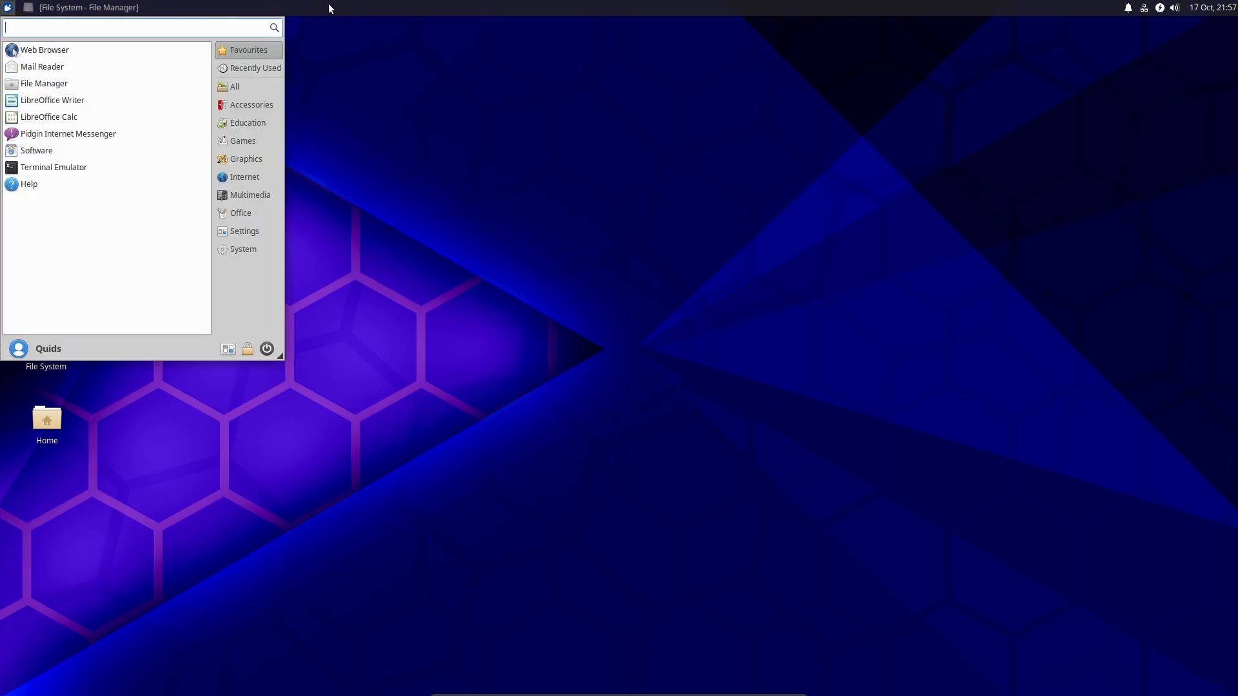
left_click(379, 60)
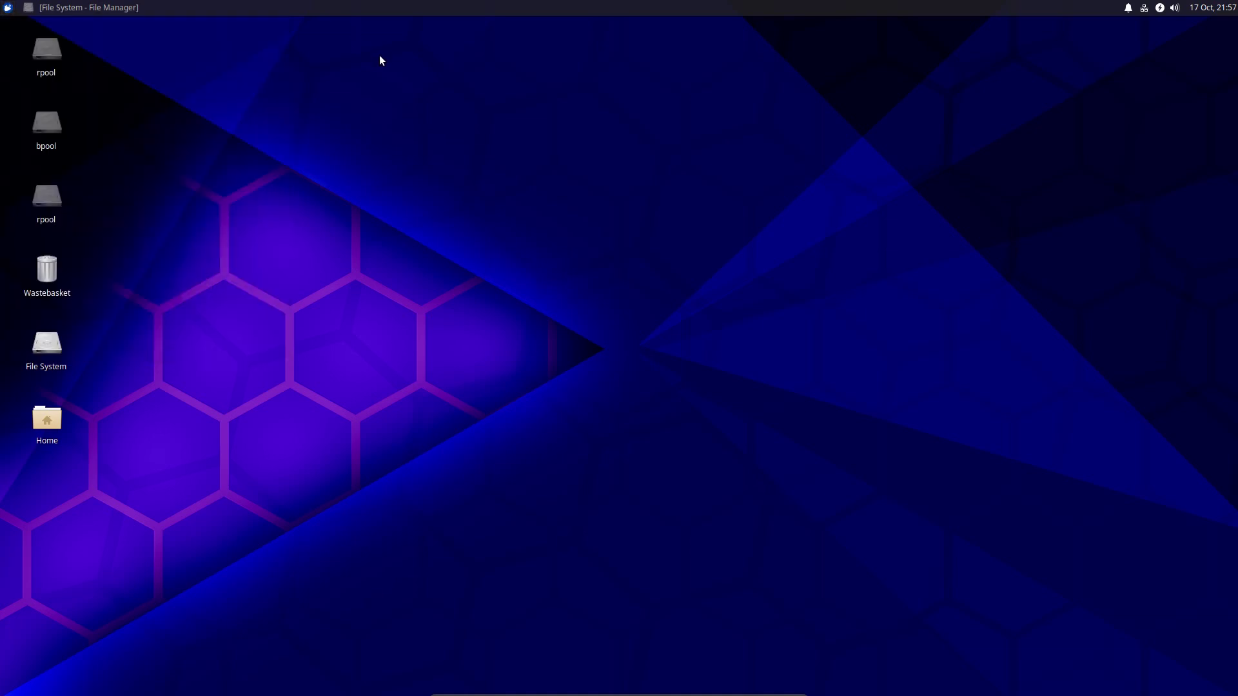
left_click(1128, 8)
left_click(1129, 8)
left_click(1205, 7)
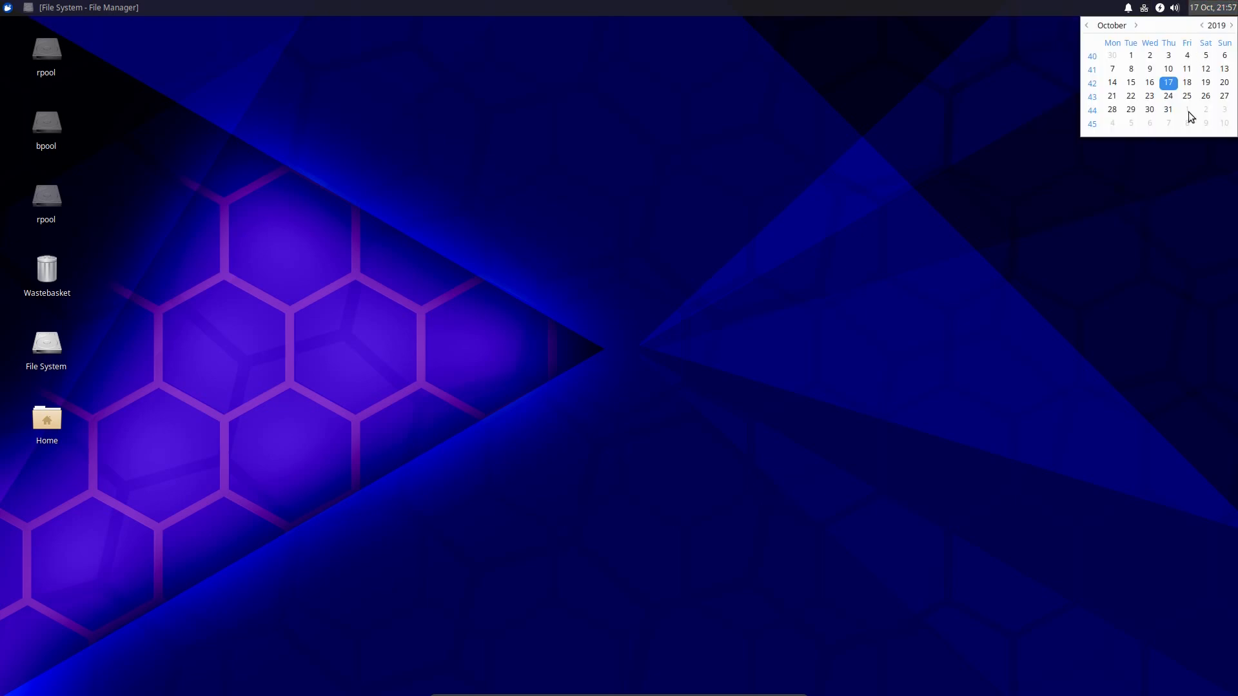
left_click(914, 111)
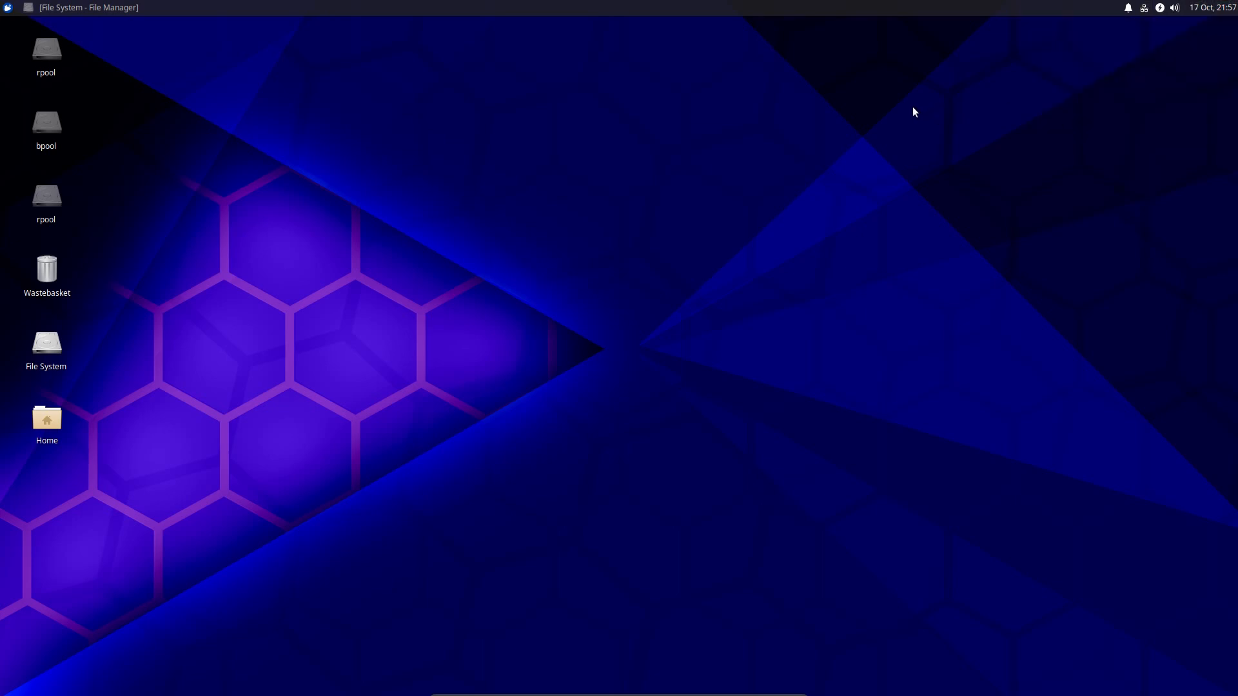
key("super")
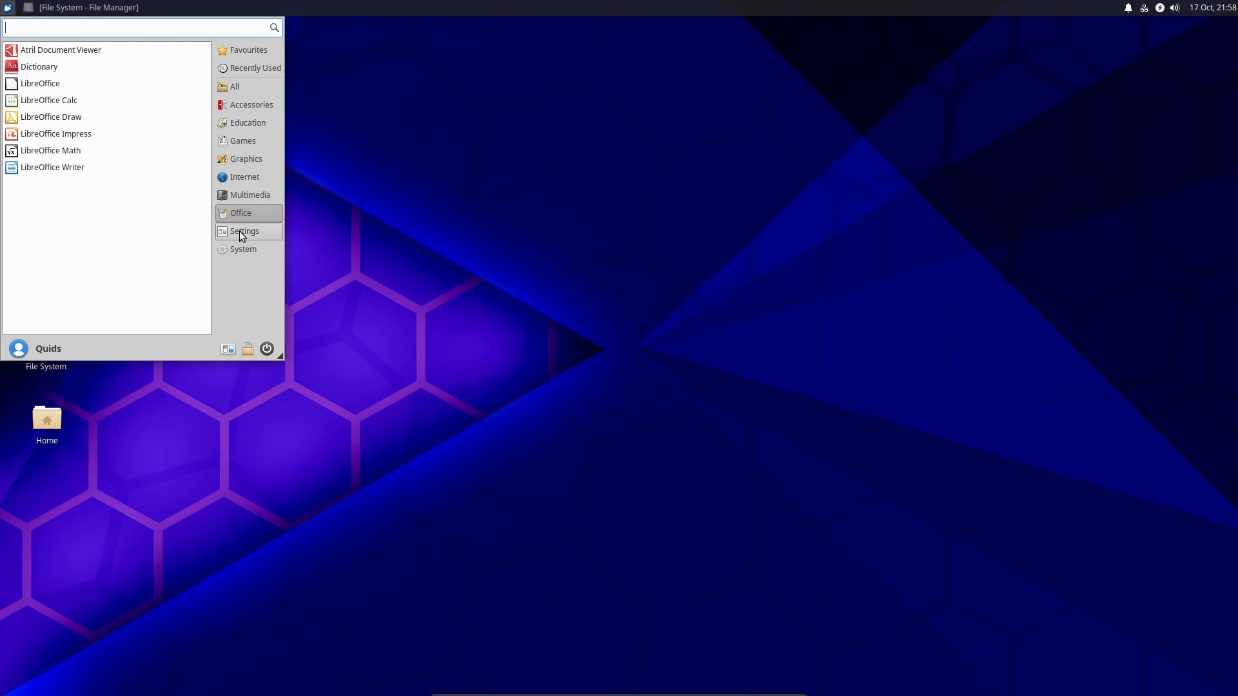
scroll(145, 242, "down", 10)
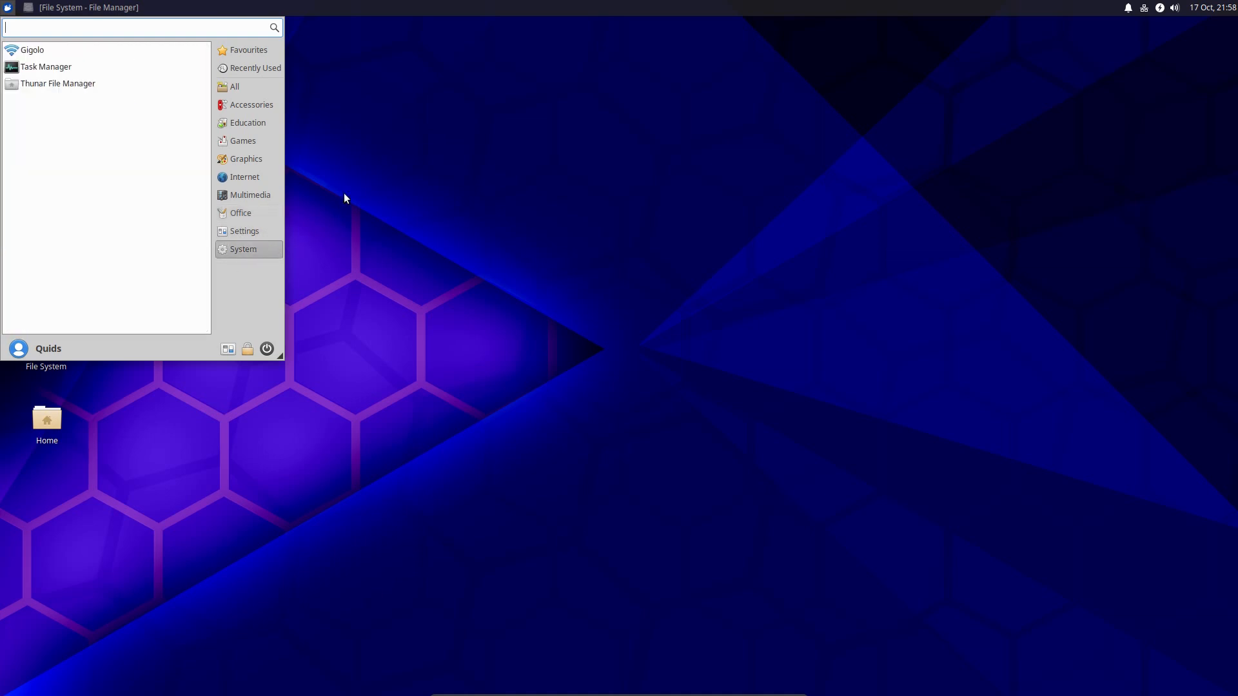
- Launch Task Manager, widen it, sort processes by RSS memory, then close it
left_click(45, 66)
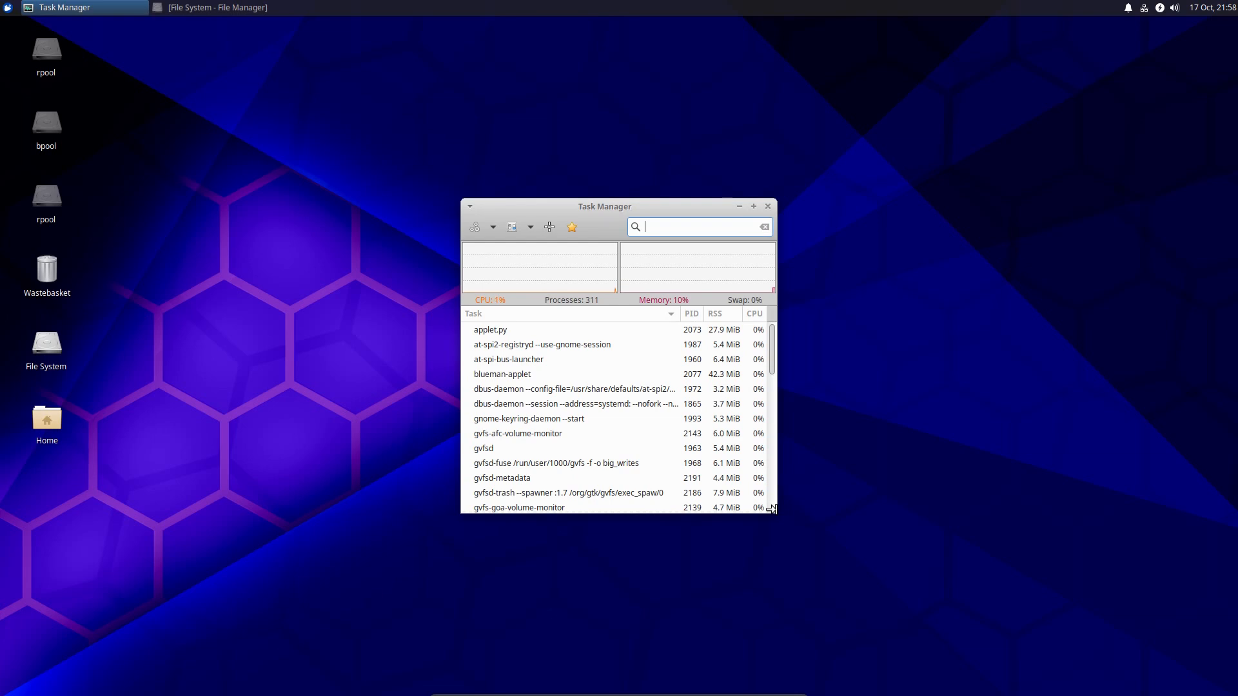
left_click_drag(771, 508, 836, 508)
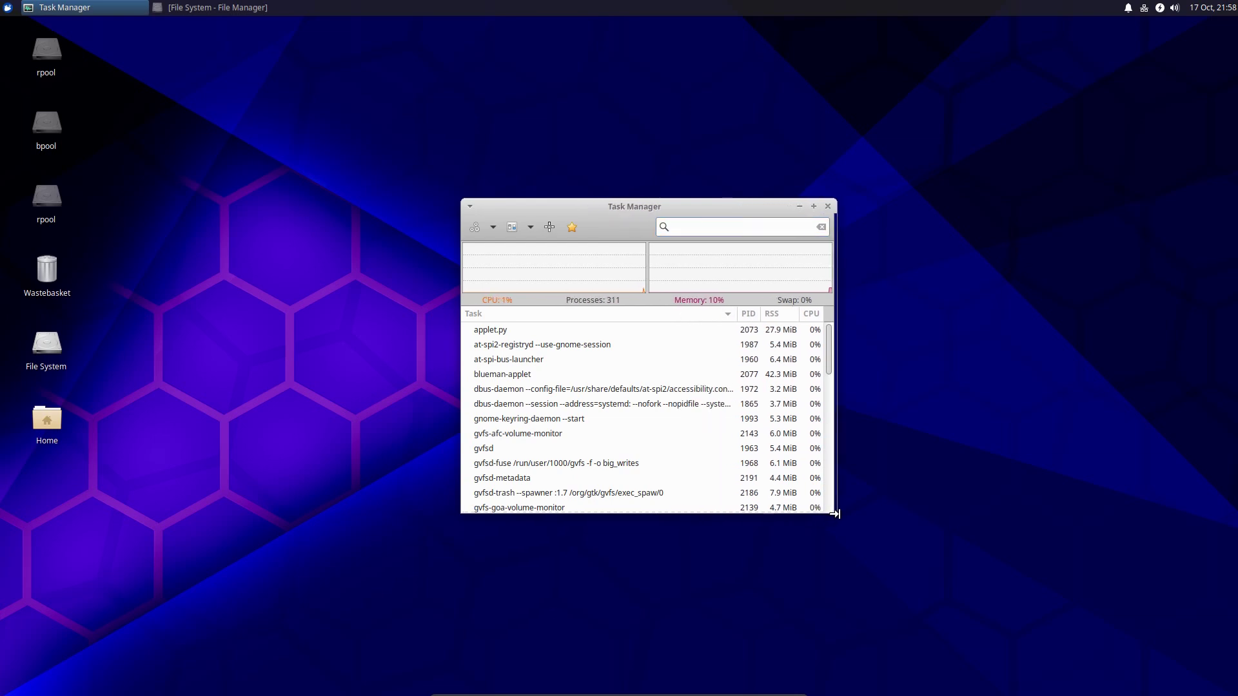
left_click(780, 314)
scroll(842, 382, "down", 1)
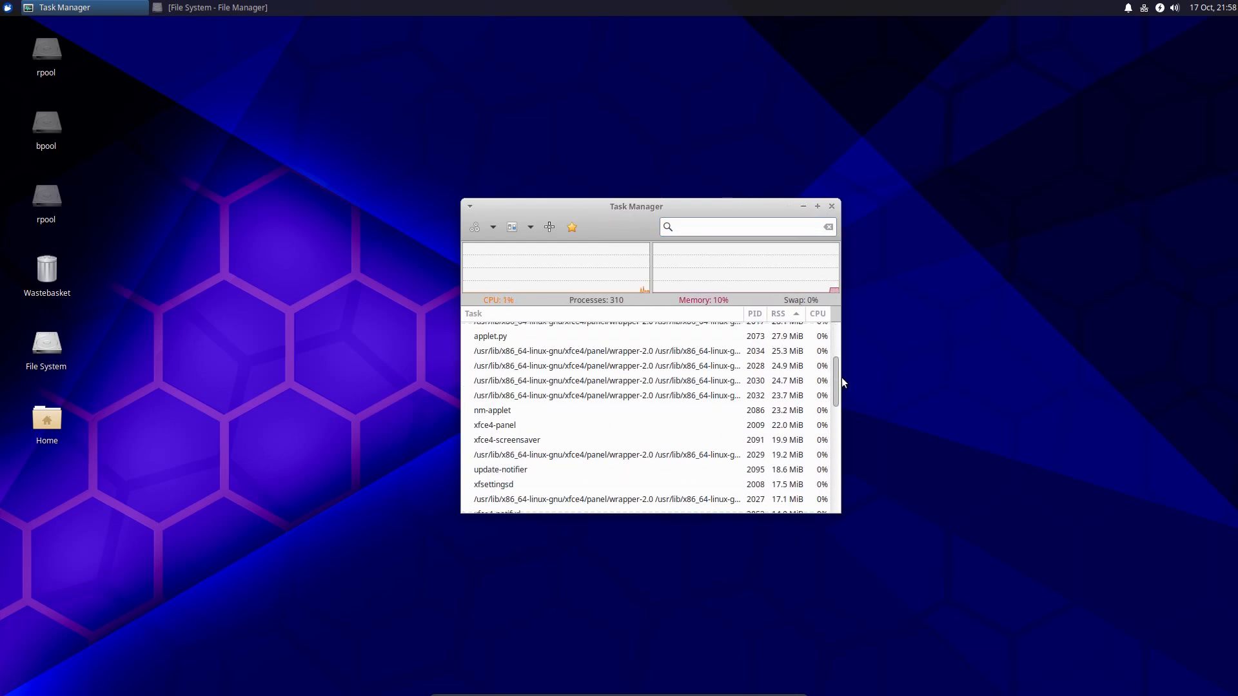
left_click_drag(836, 382, 834, 496)
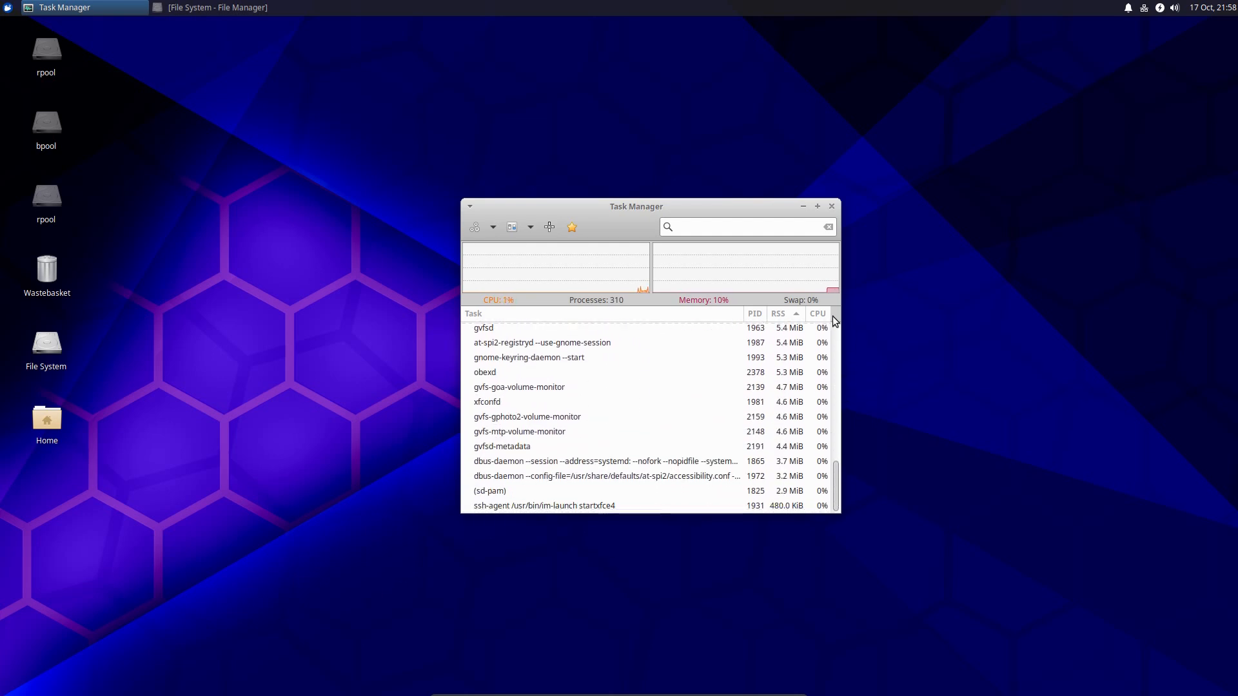
left_click(832, 209)
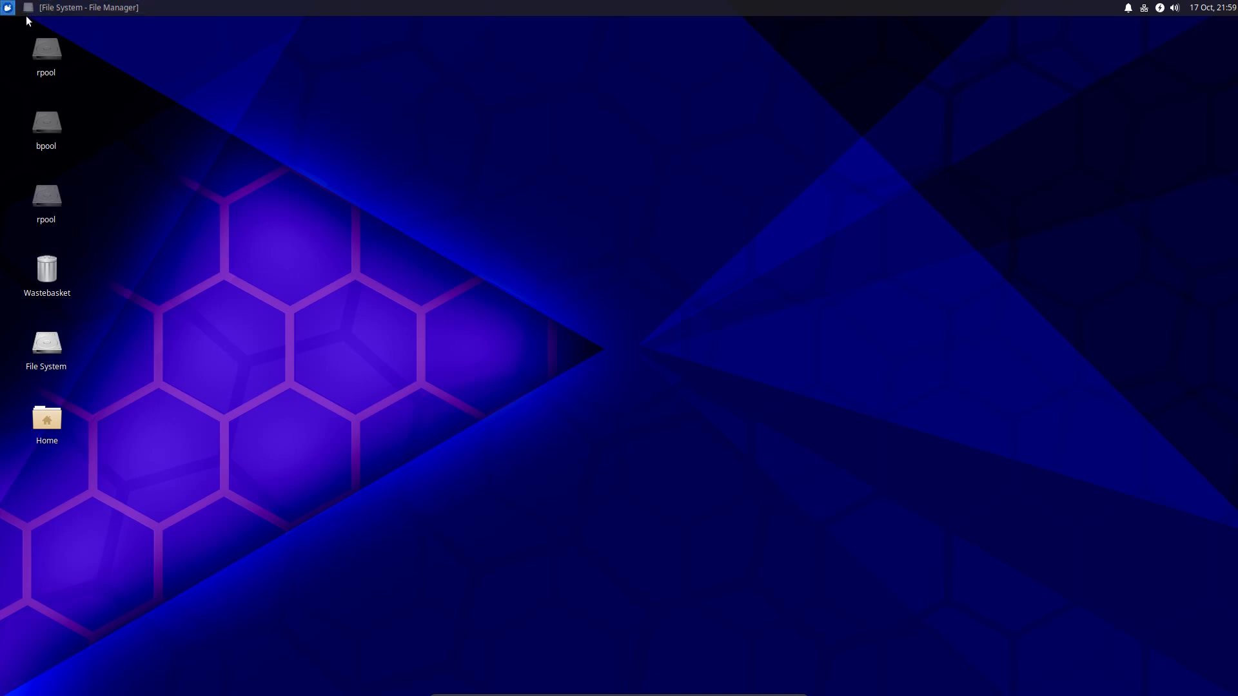
- Launch a terminal from the applications menu and rerun 'sudo apt install chromium-browser' from history
left_click(8, 8)
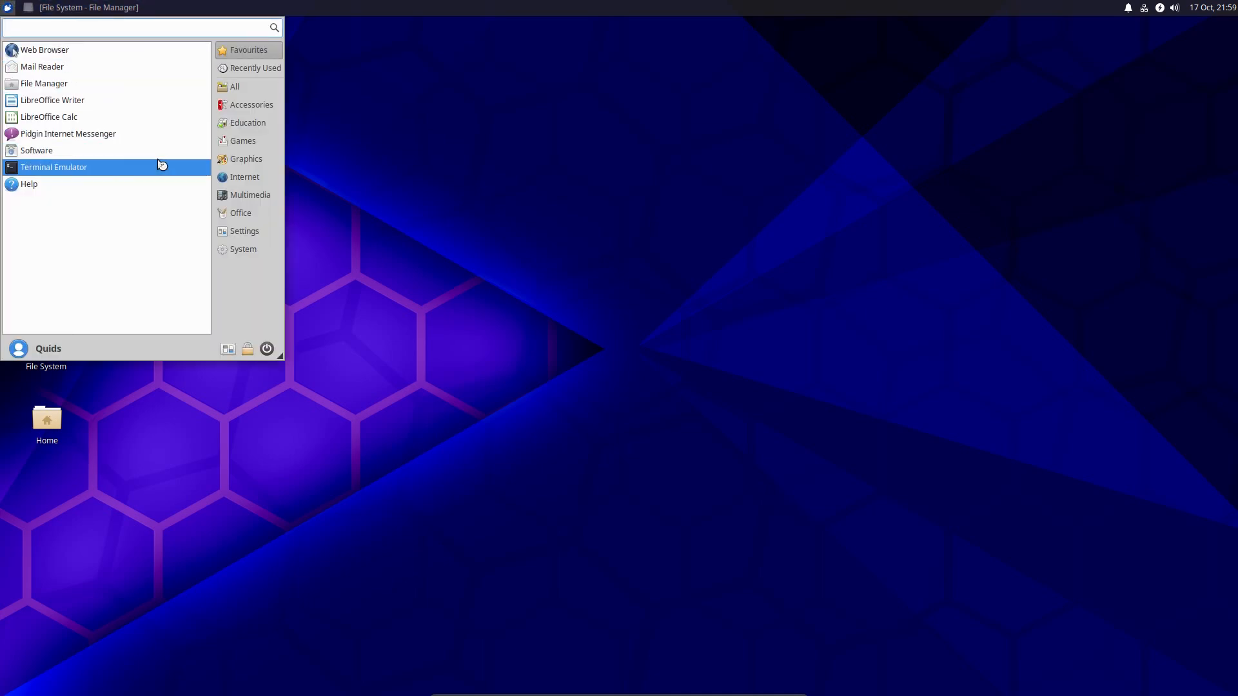
left_click(119, 166)
key("Up")
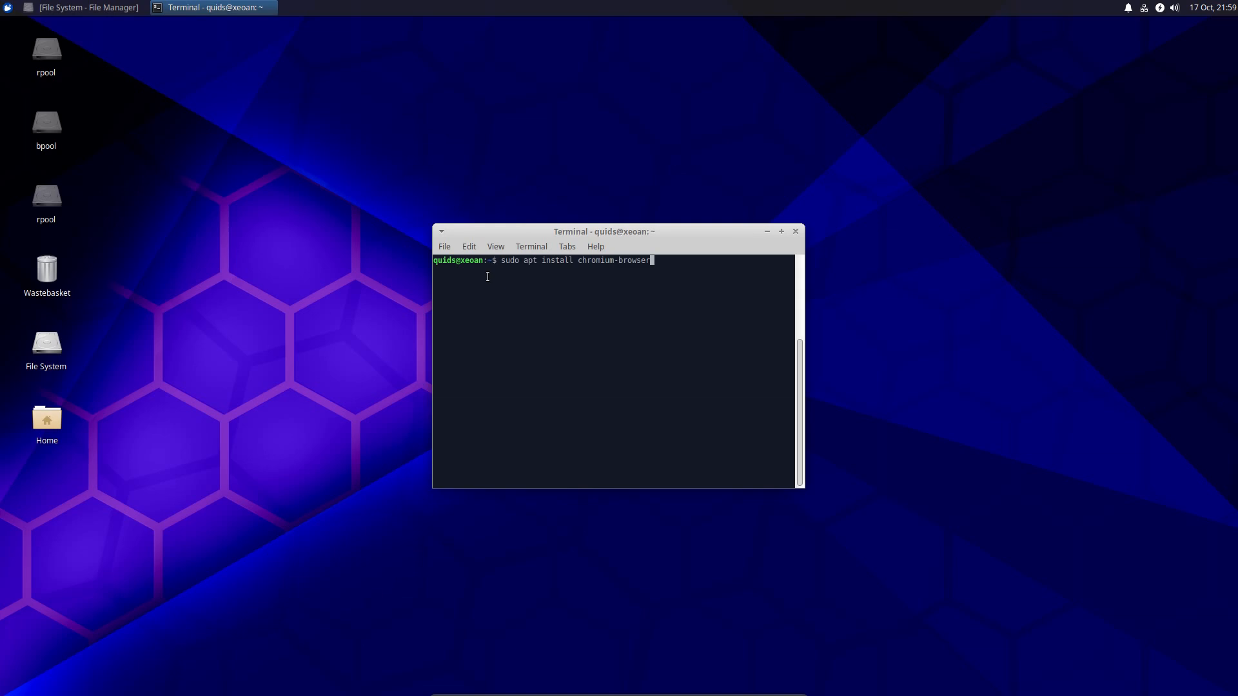
key("Return")
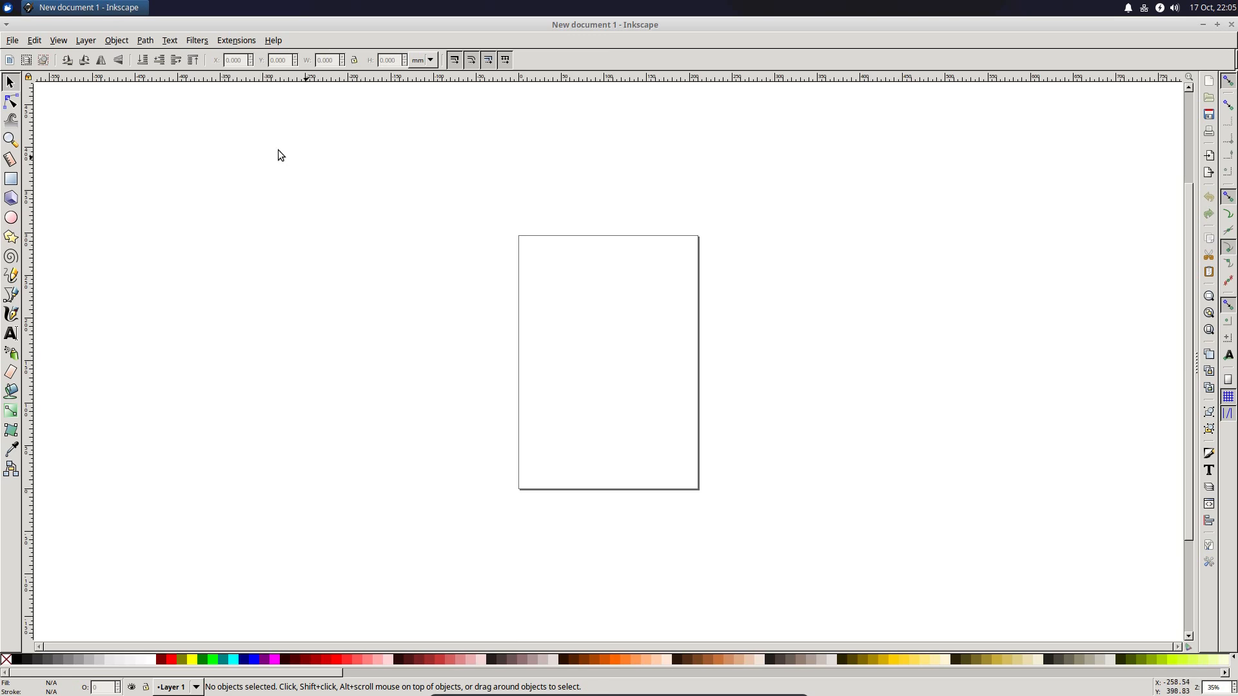
- Browse Inkscape's Extensions categories, then start a blank Mousepad document and glance through its menus
left_click(235, 41)
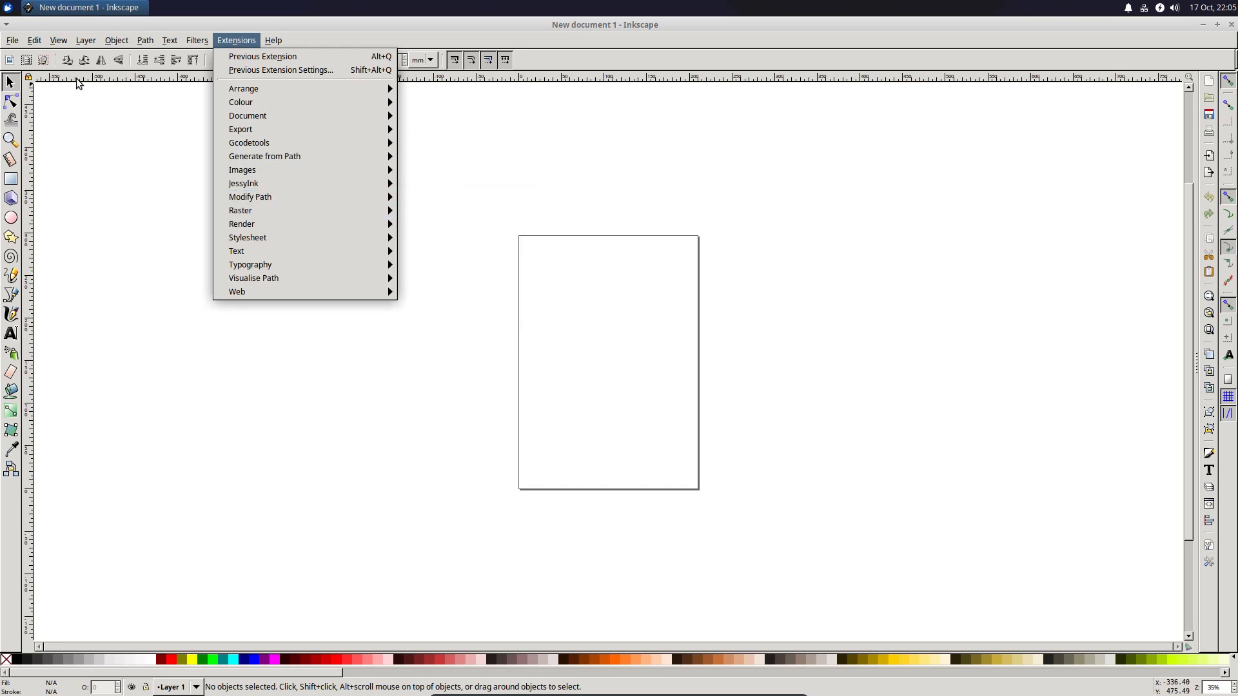
left_click(12, 23)
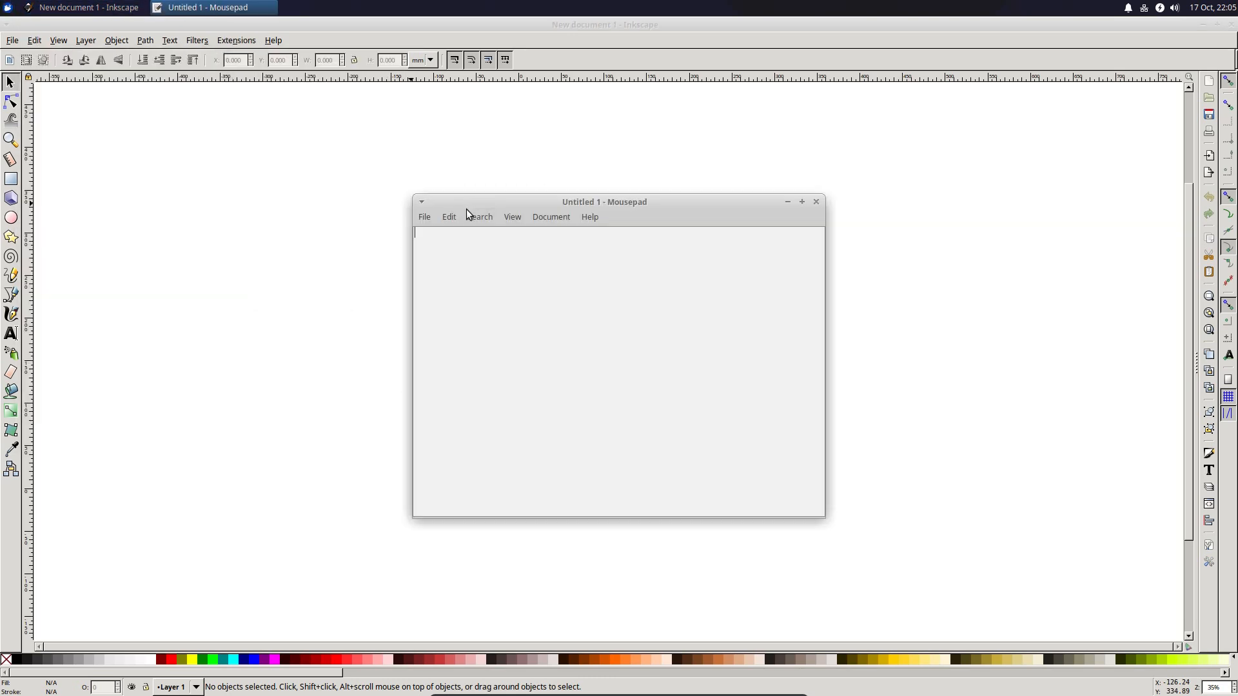
left_click(451, 216)
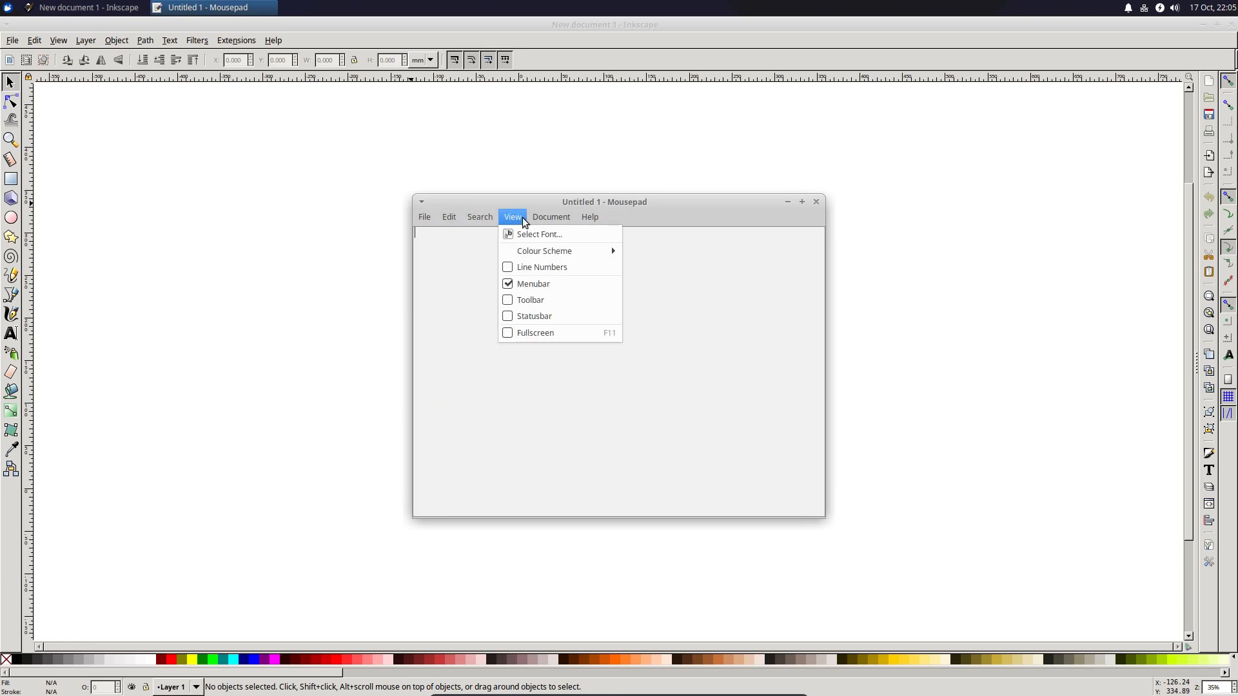
left_click(530, 266)
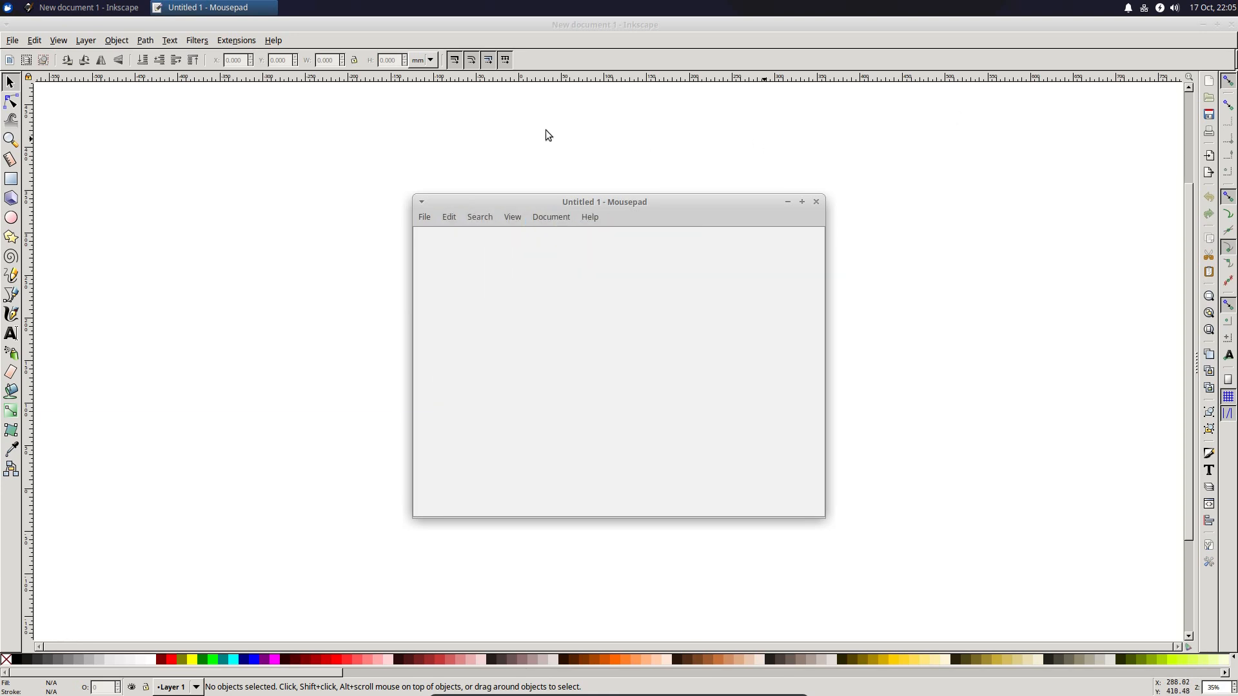
- Launch GIMP from the menu search and arrange its two windows so both are visible
left_click(8, 7)
type("gim")
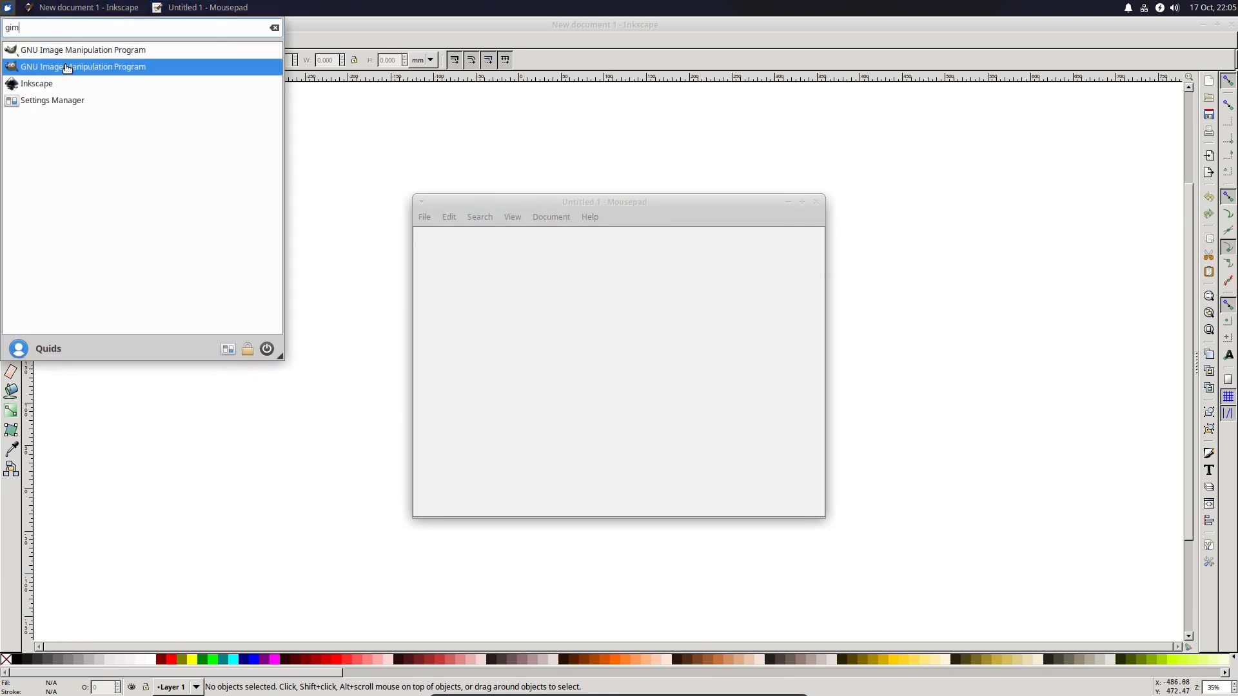
left_click(58, 66)
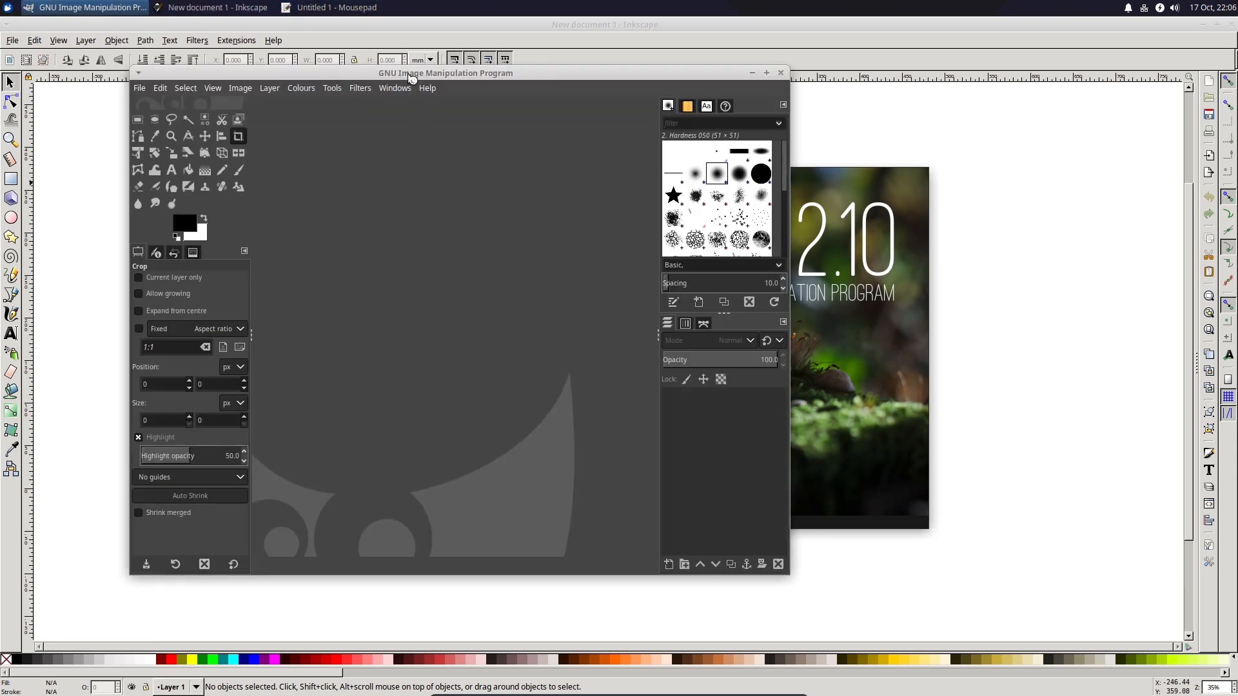
left_click_drag(410, 75, 314, 55)
left_click(192, 70)
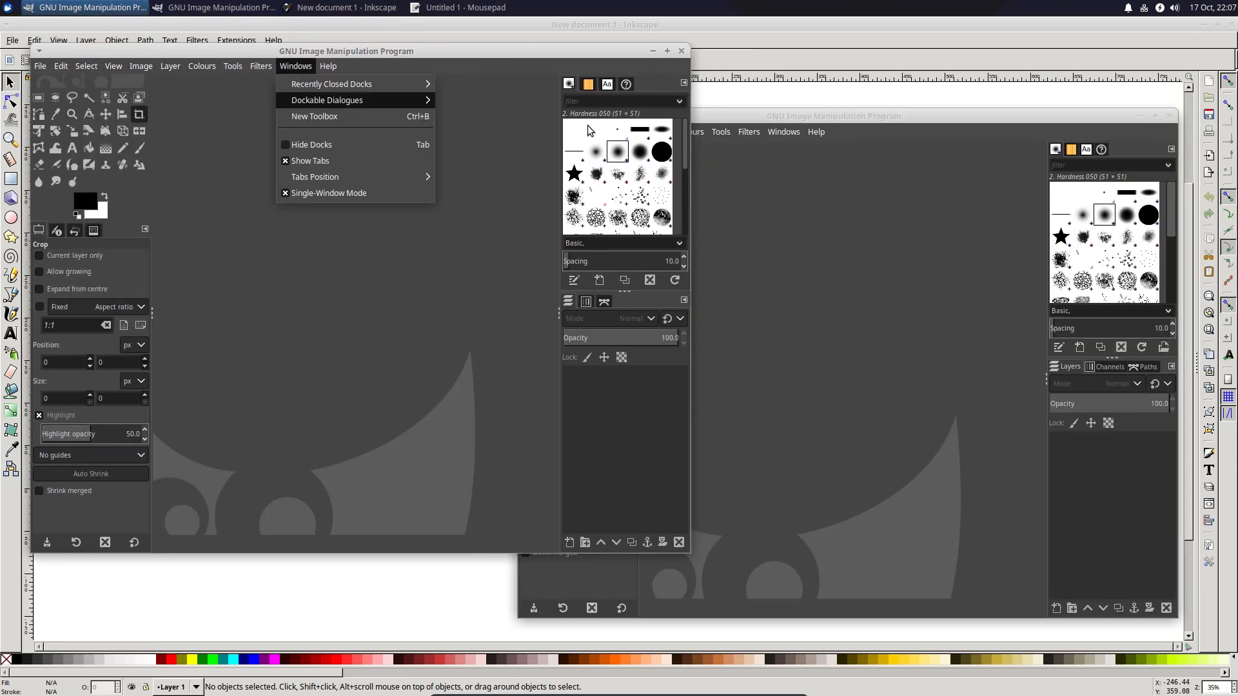
left_click(729, 137)
- Show Help > About in each GIMP window, placing the 2.10.12 and 2.10.8 dialogs side by side
left_click(783, 132)
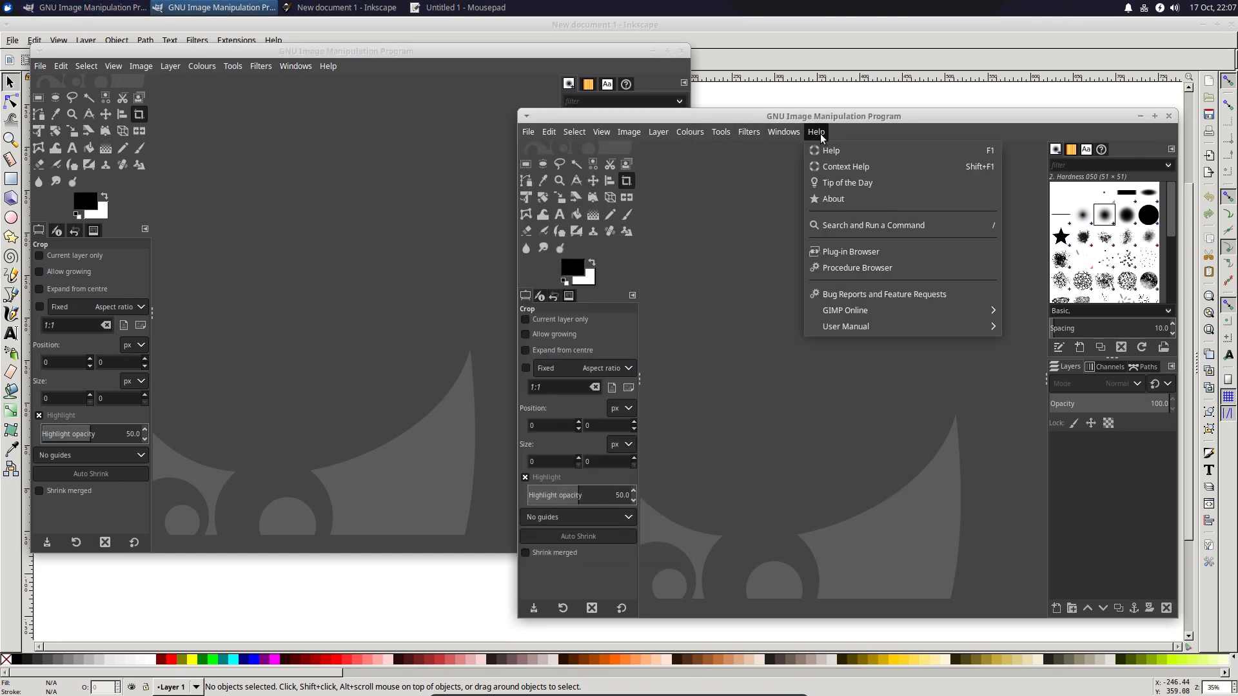
left_click(852, 198)
left_click(329, 67)
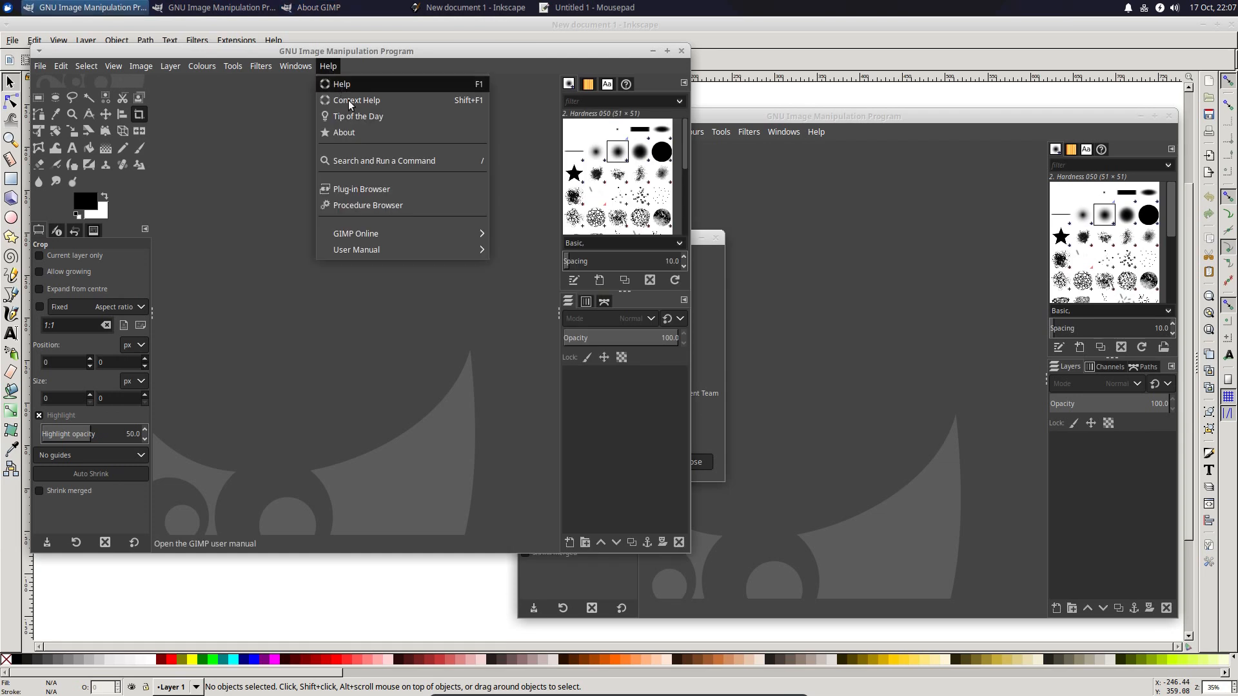
left_click(353, 128)
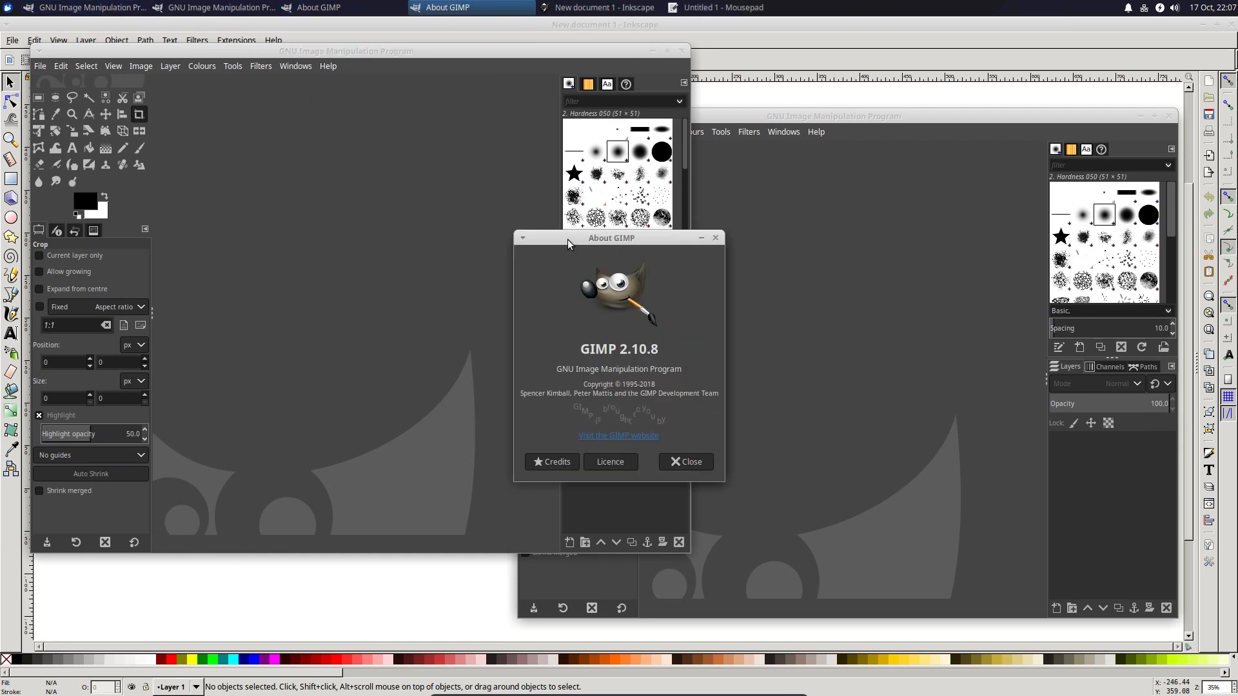
left_click(717, 280)
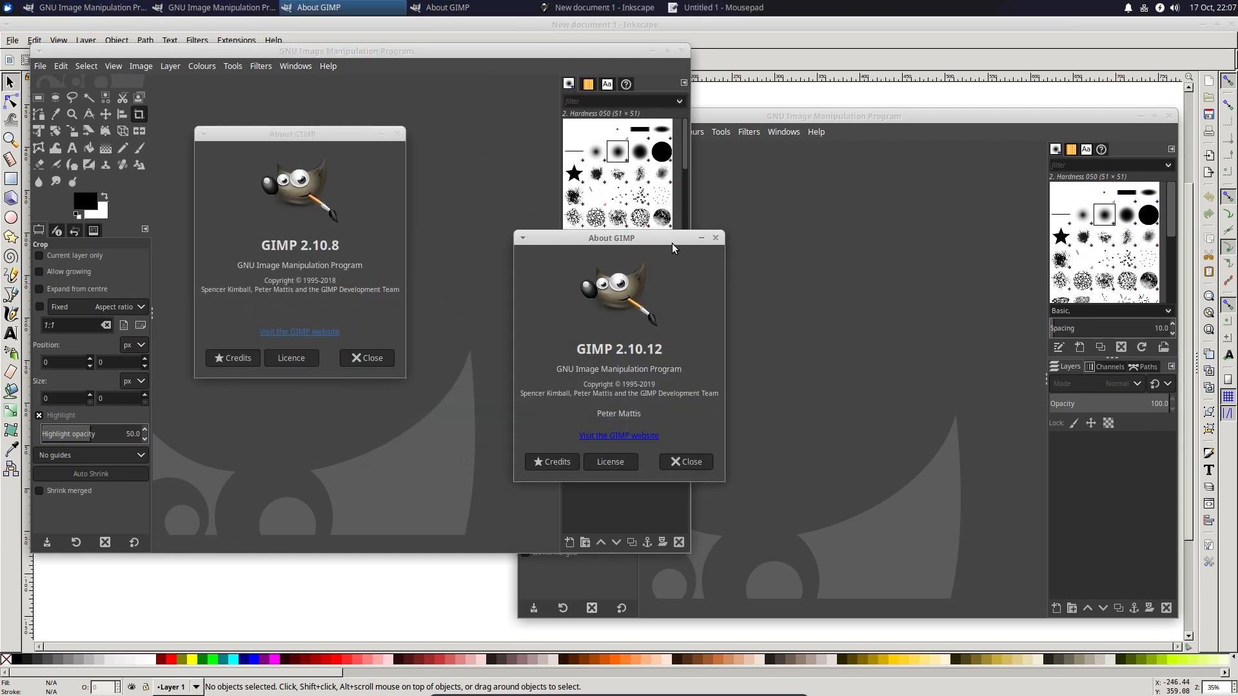
left_click_drag(678, 244, 825, 244)
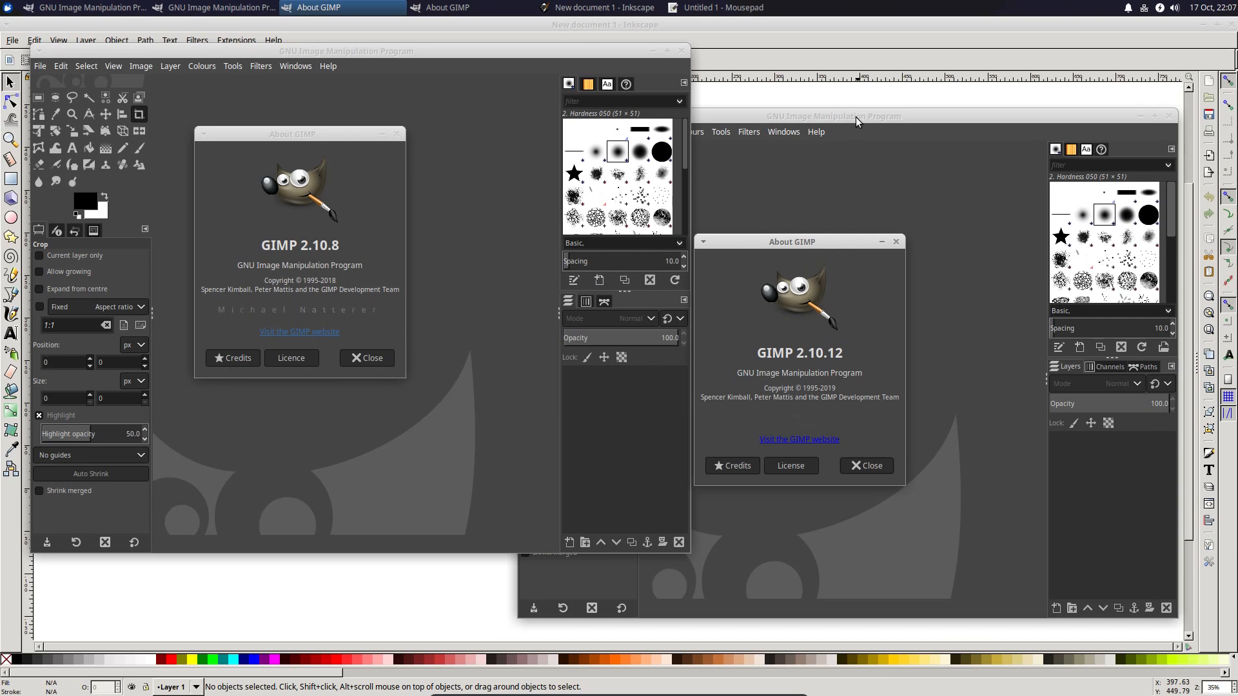
left_click(350, 139)
- Compare the Windows menu options of the left and right GIMP instances
left_click(295, 66)
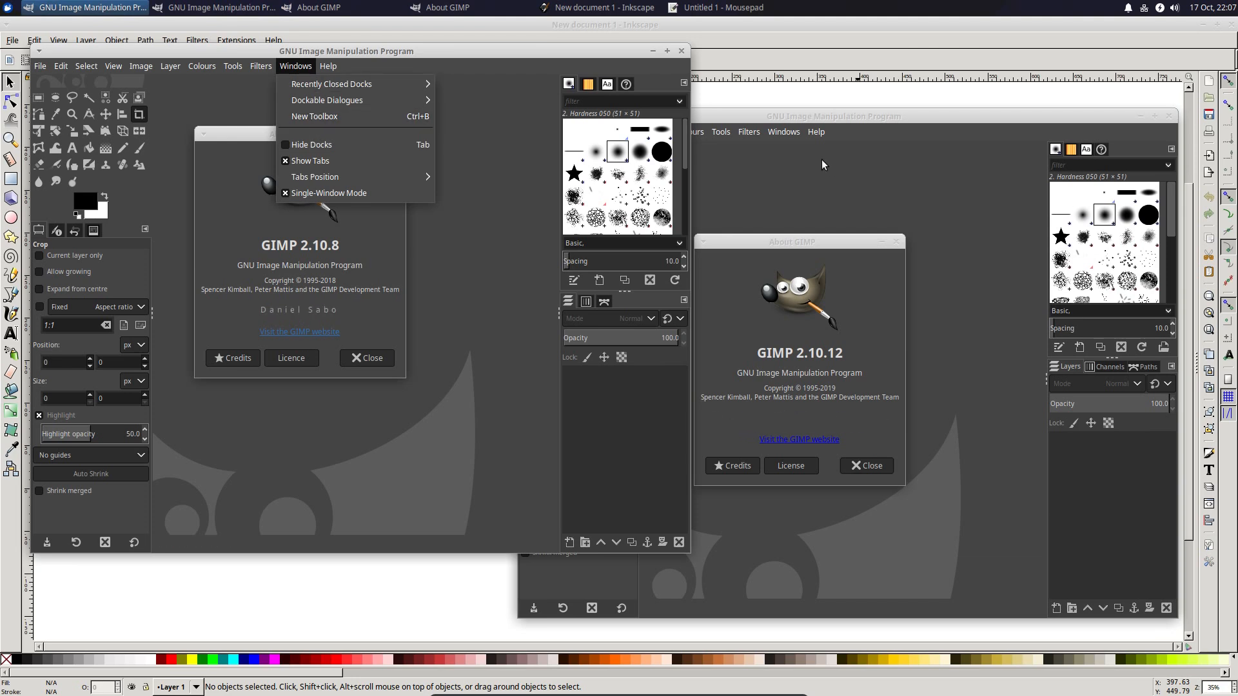
left_click(782, 132)
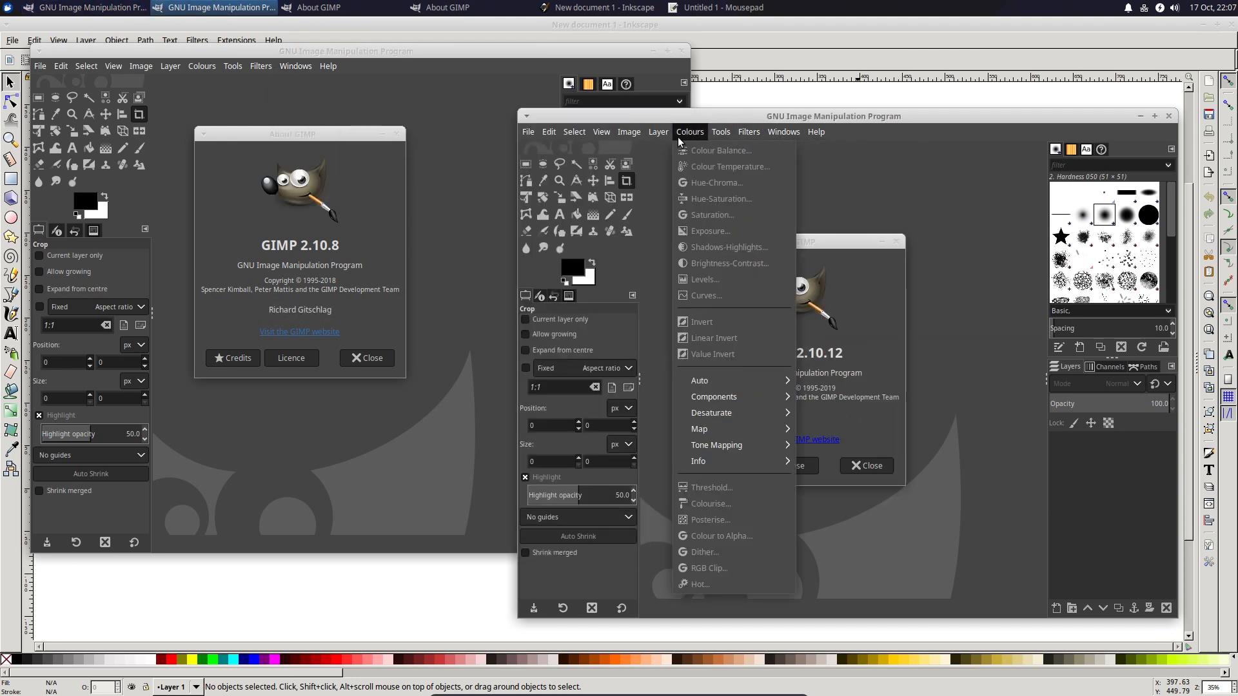
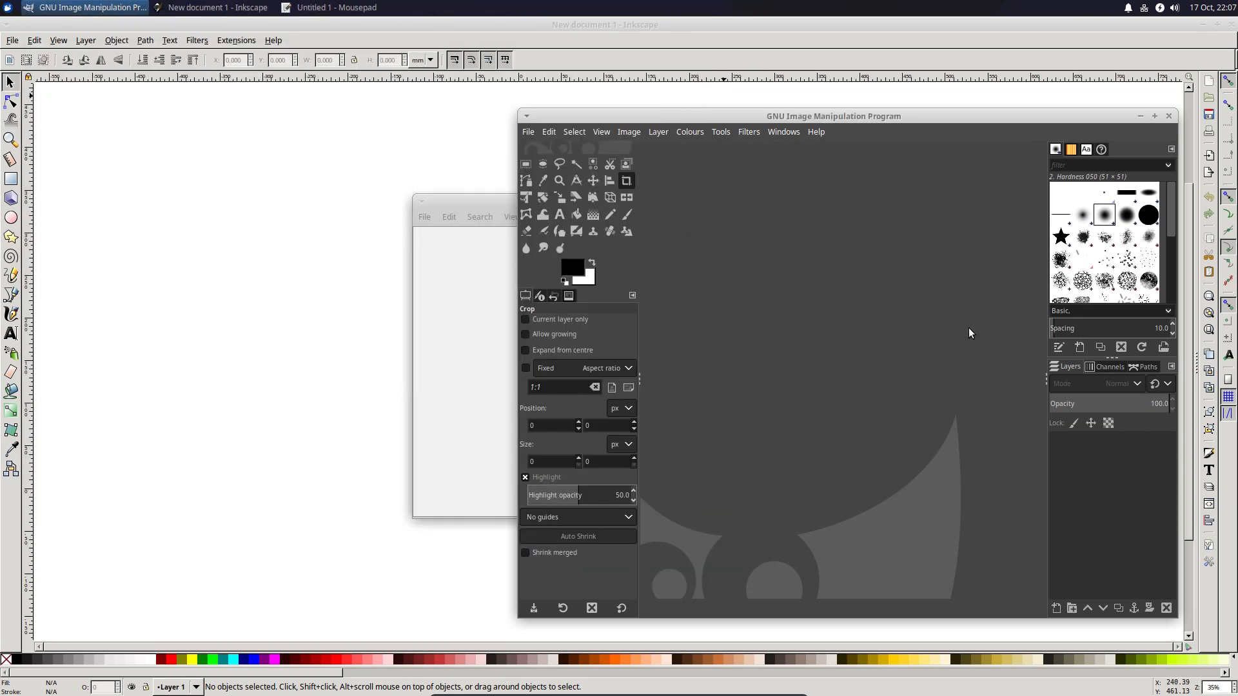
- Close GIMP and the empty Mousepad notes, then browse a menu in the new blank Calc spreadsheet
left_click(1166, 118)
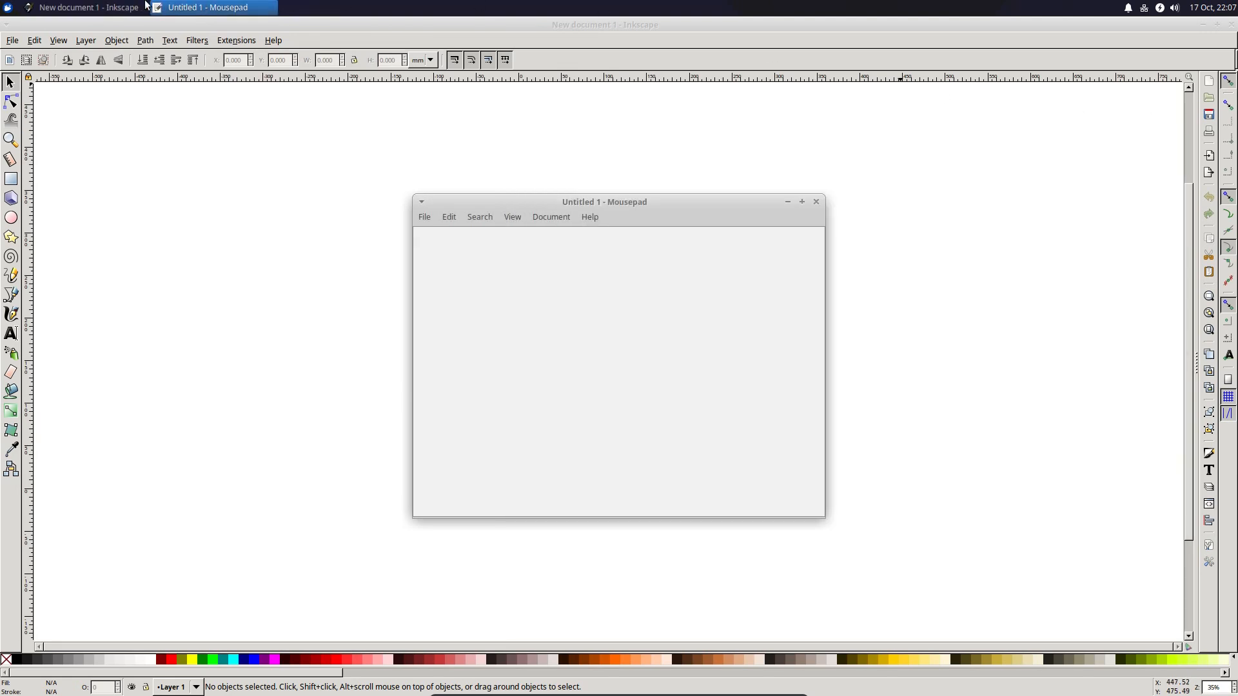
left_click(814, 206)
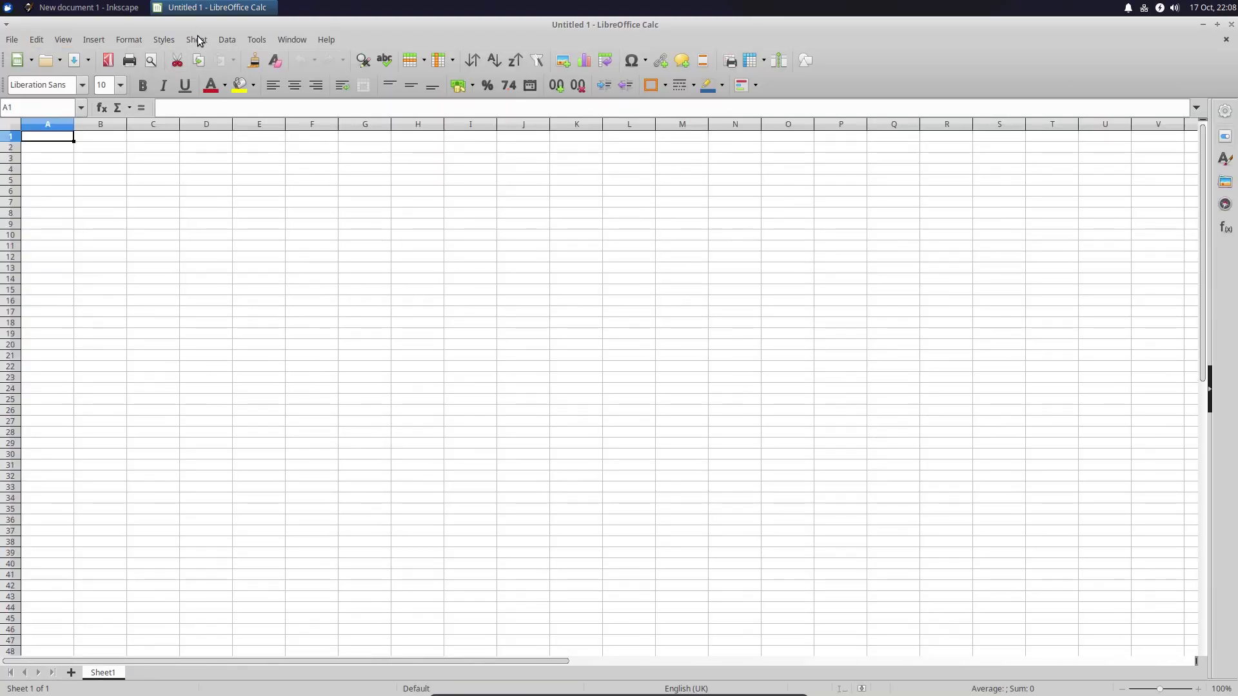
left_click(197, 39)
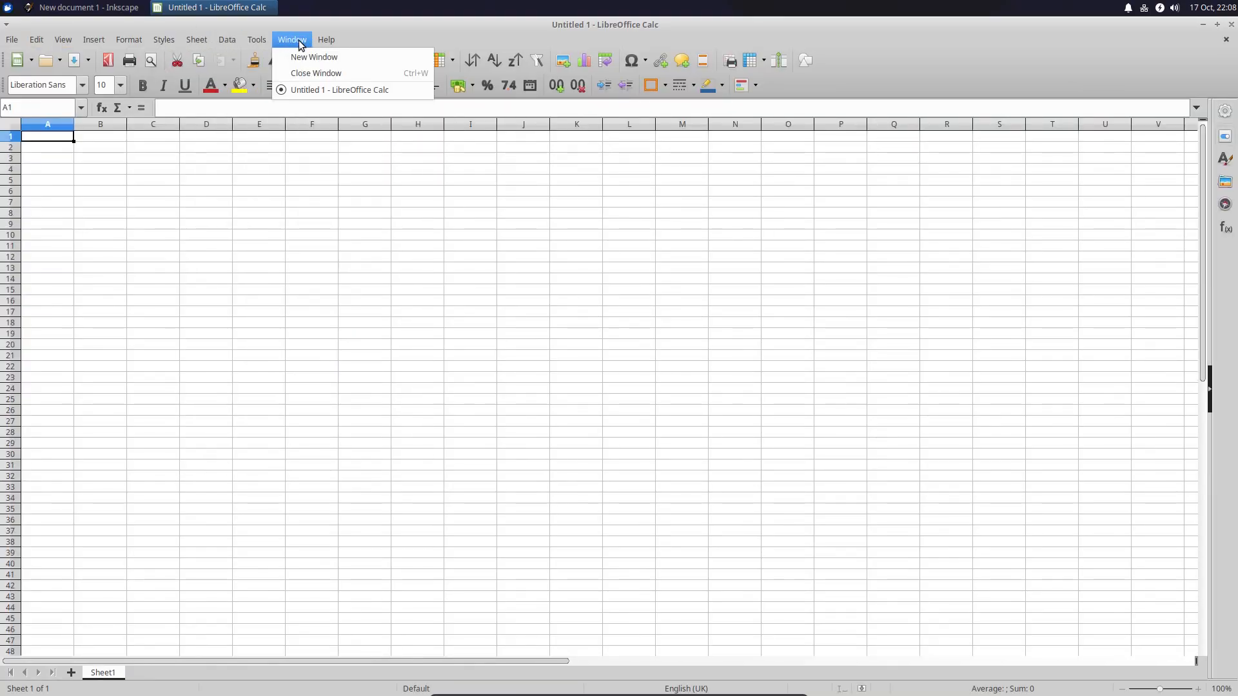
left_click(266, 170)
- Launch VLC media player from the Whisker menu's Multimedia category
left_click(8, 8)
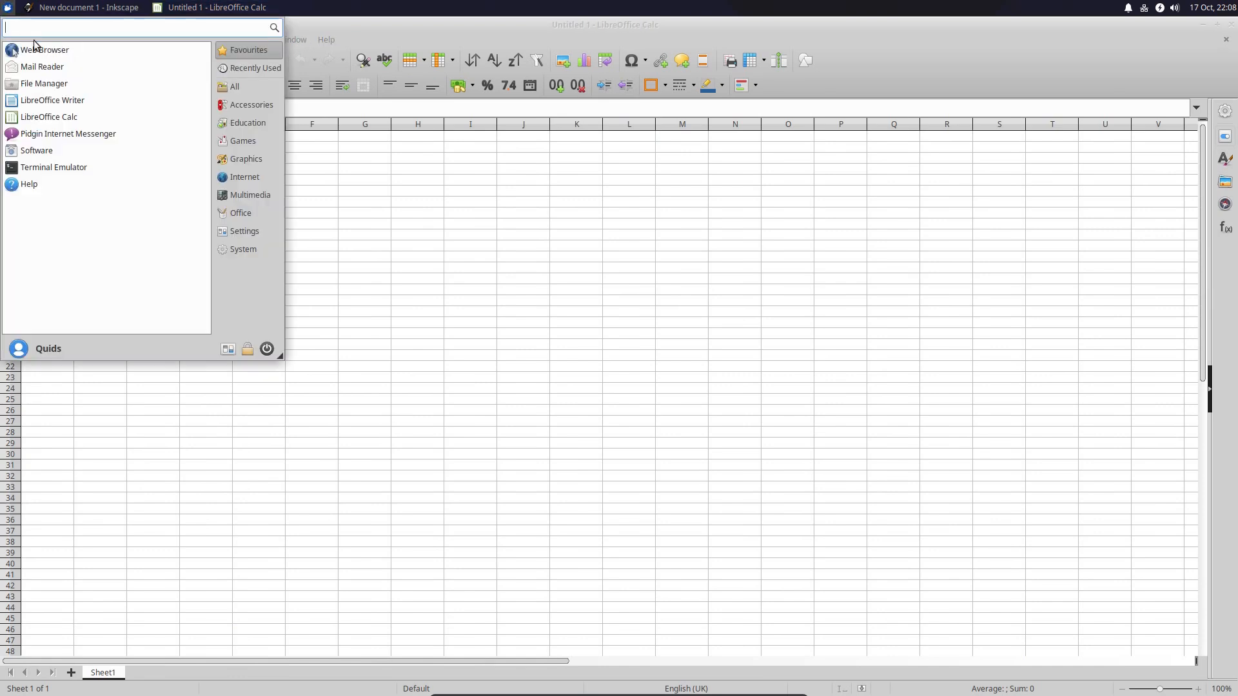
left_click(251, 195)
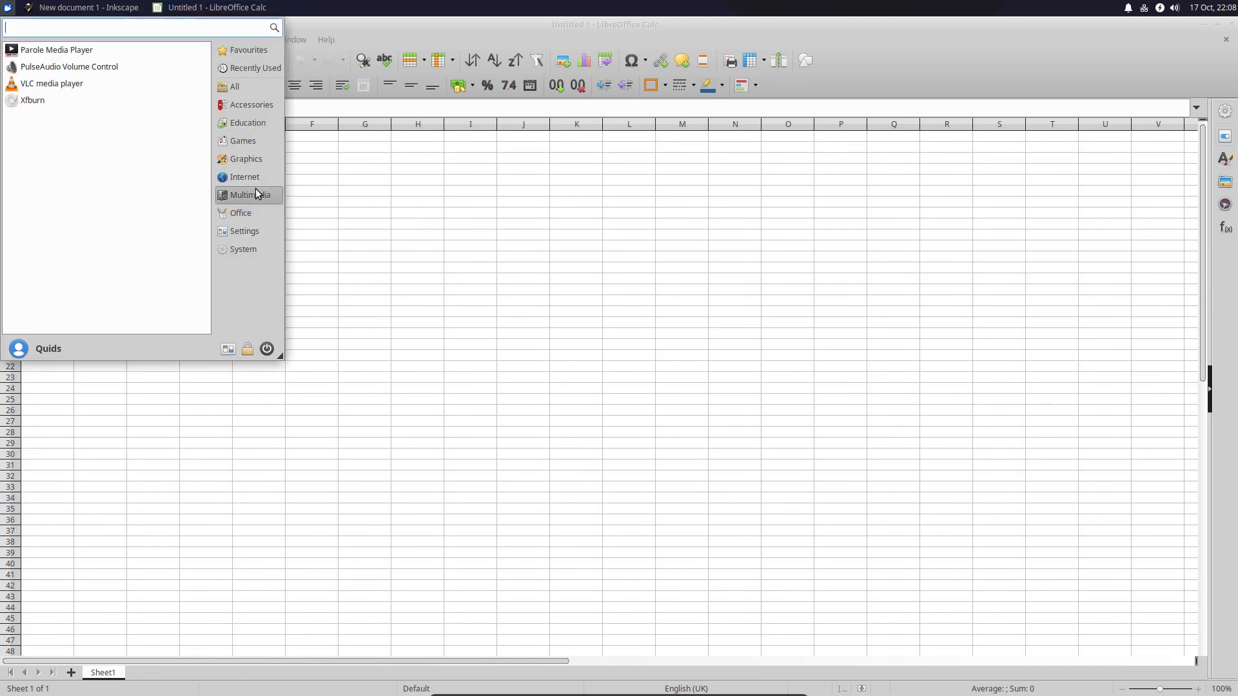
left_click(108, 83)
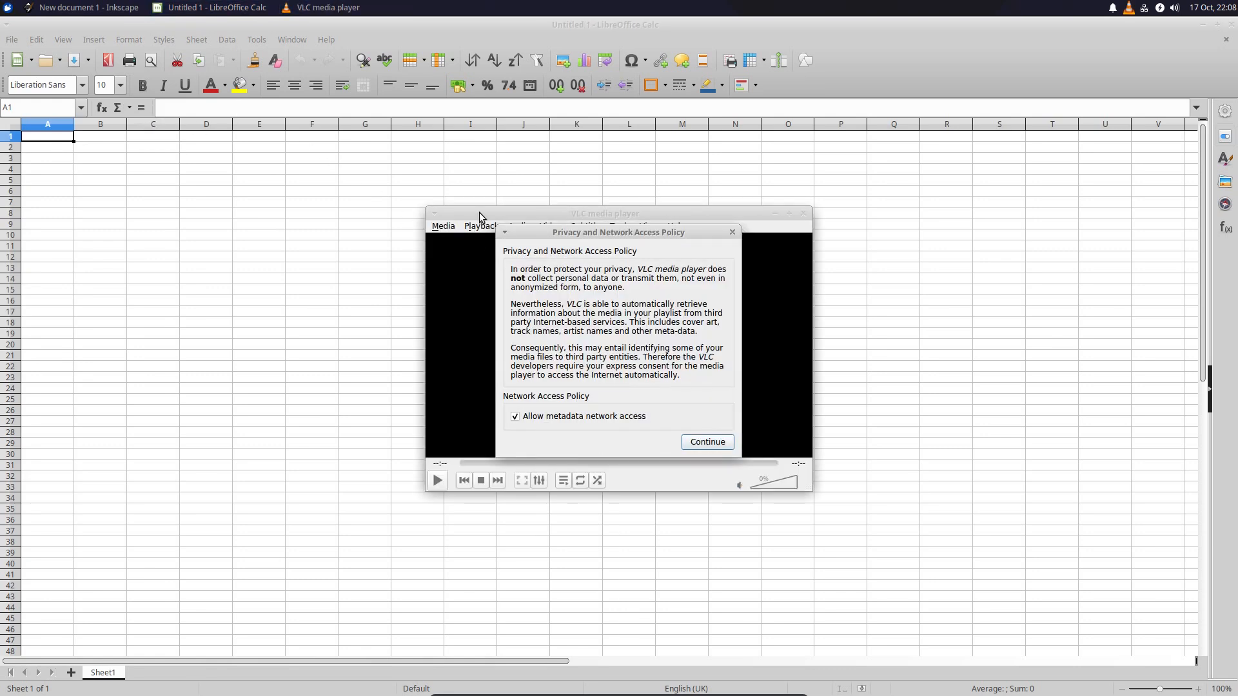
- Accept VLC's privacy and network policy and browse its menus to check their styling
left_click(706, 442)
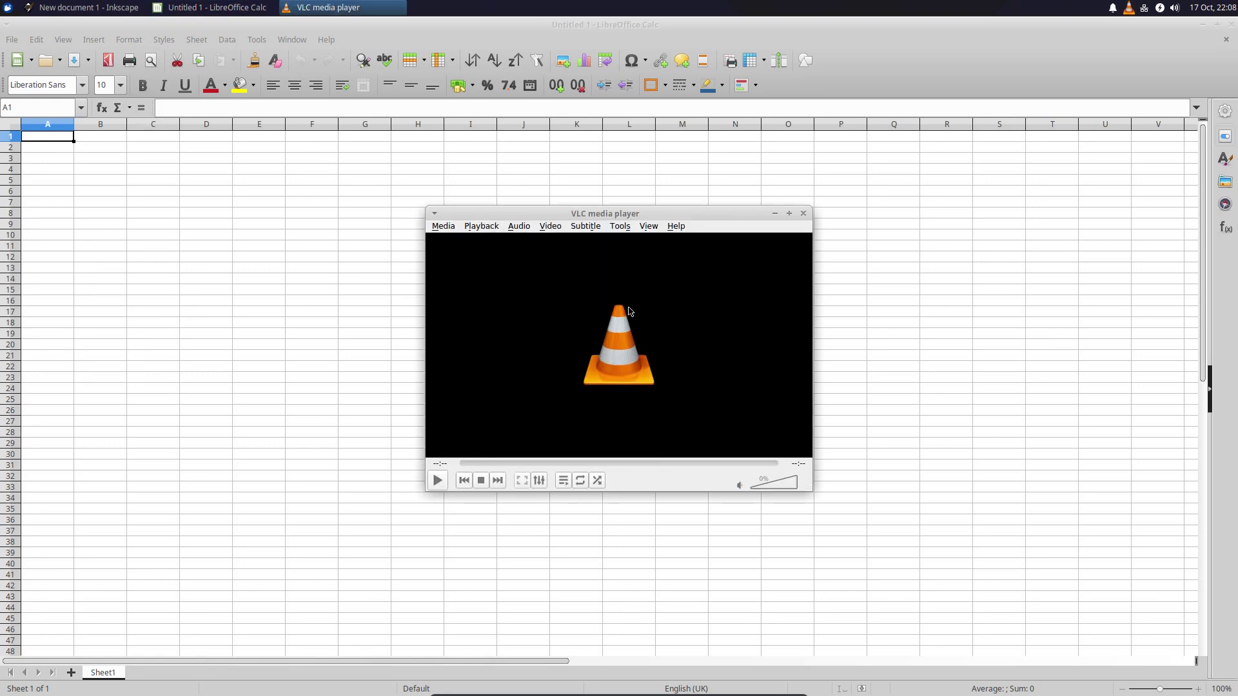
left_click(585, 226)
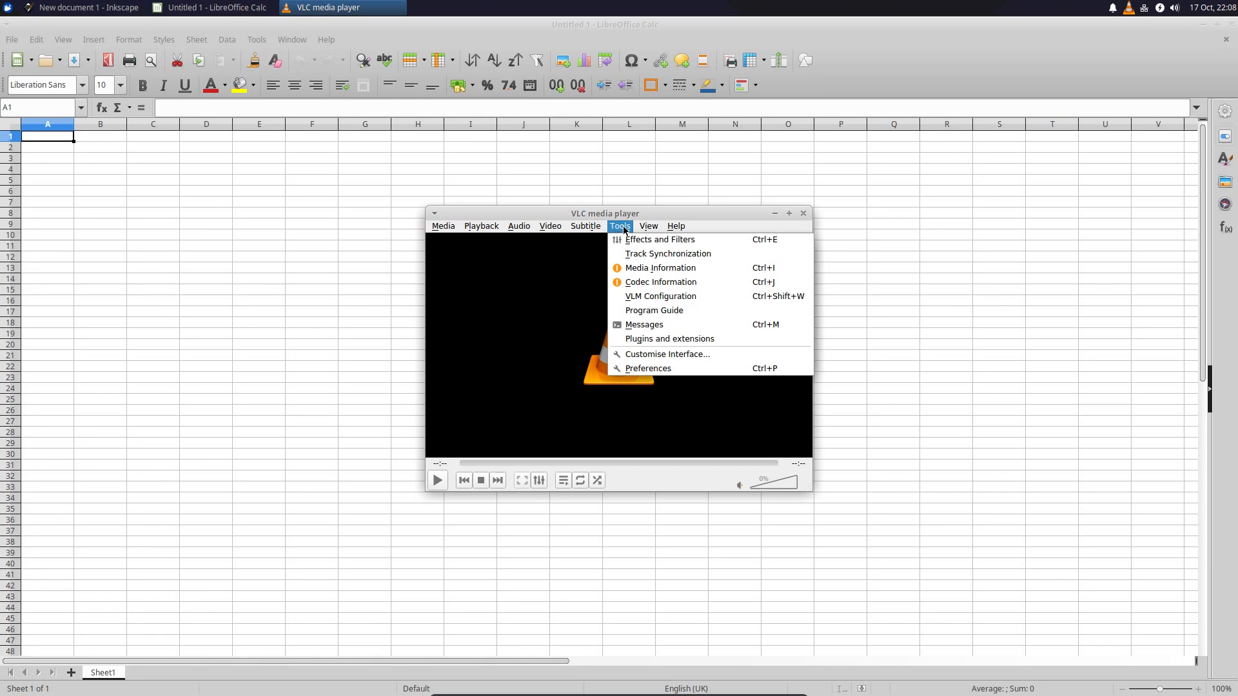
mouse_move(619, 225)
left_click(568, 270)
- Close VLC and the Calc spreadsheet, then launch the Software store from the Whisker menu
left_click(804, 214)
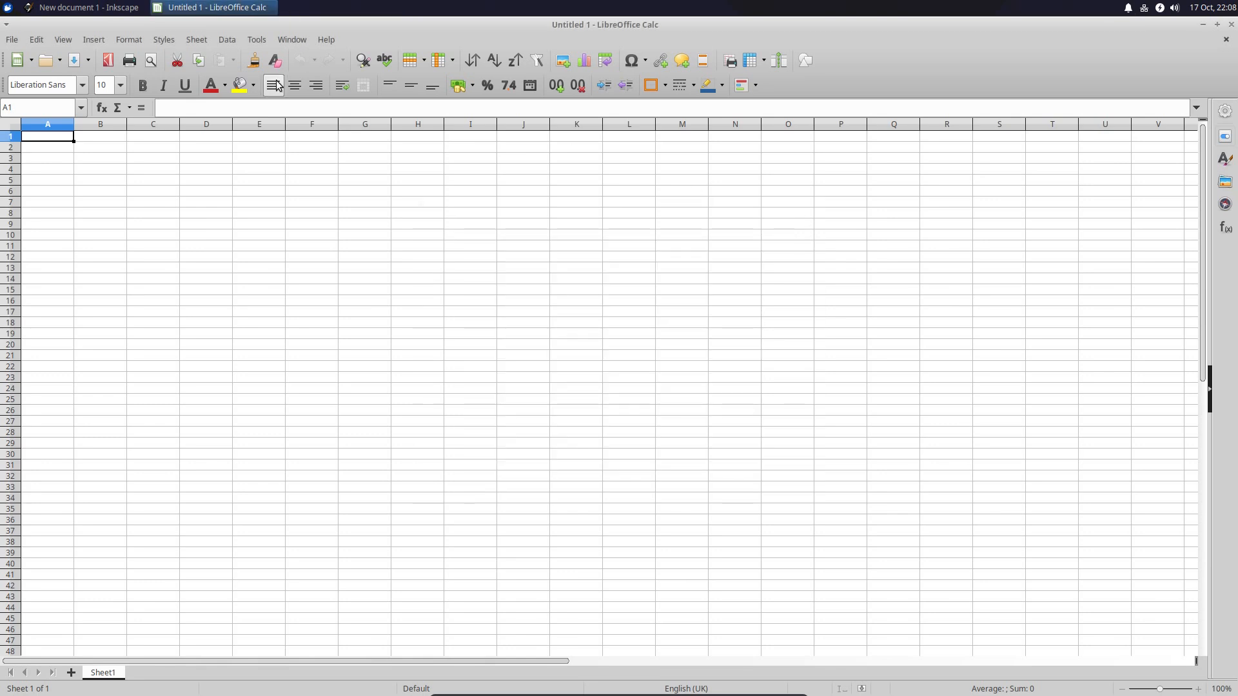
left_click(1228, 24)
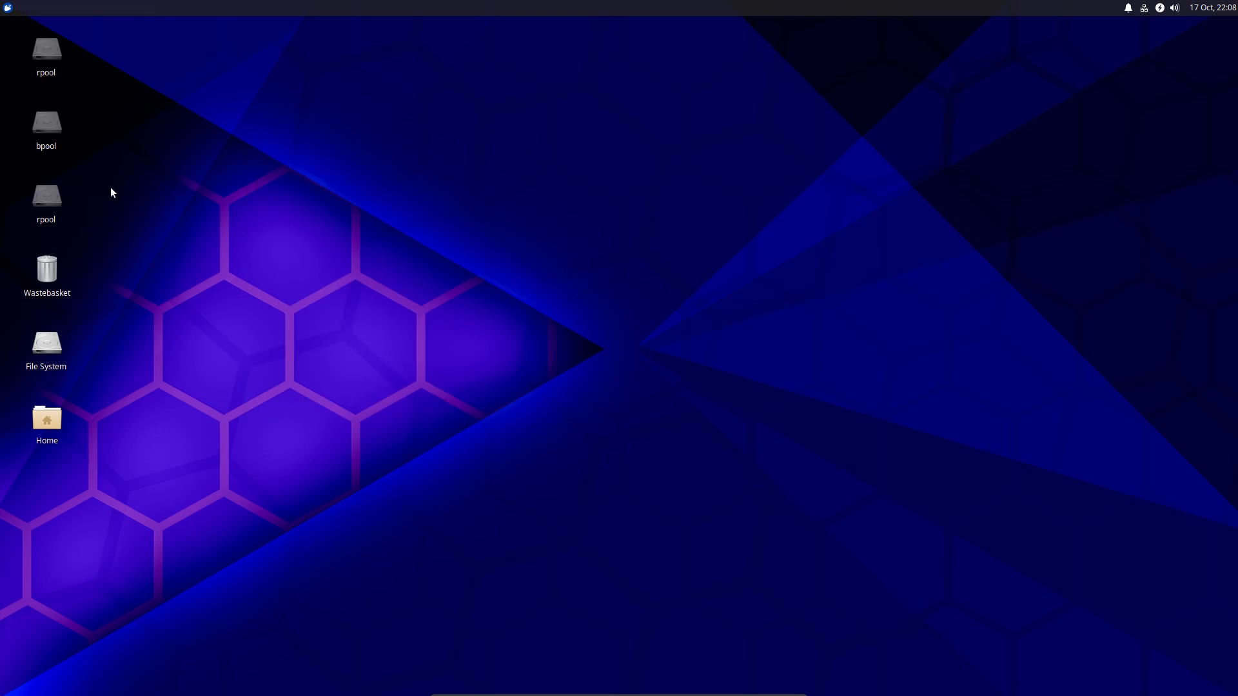
left_click(6, 7)
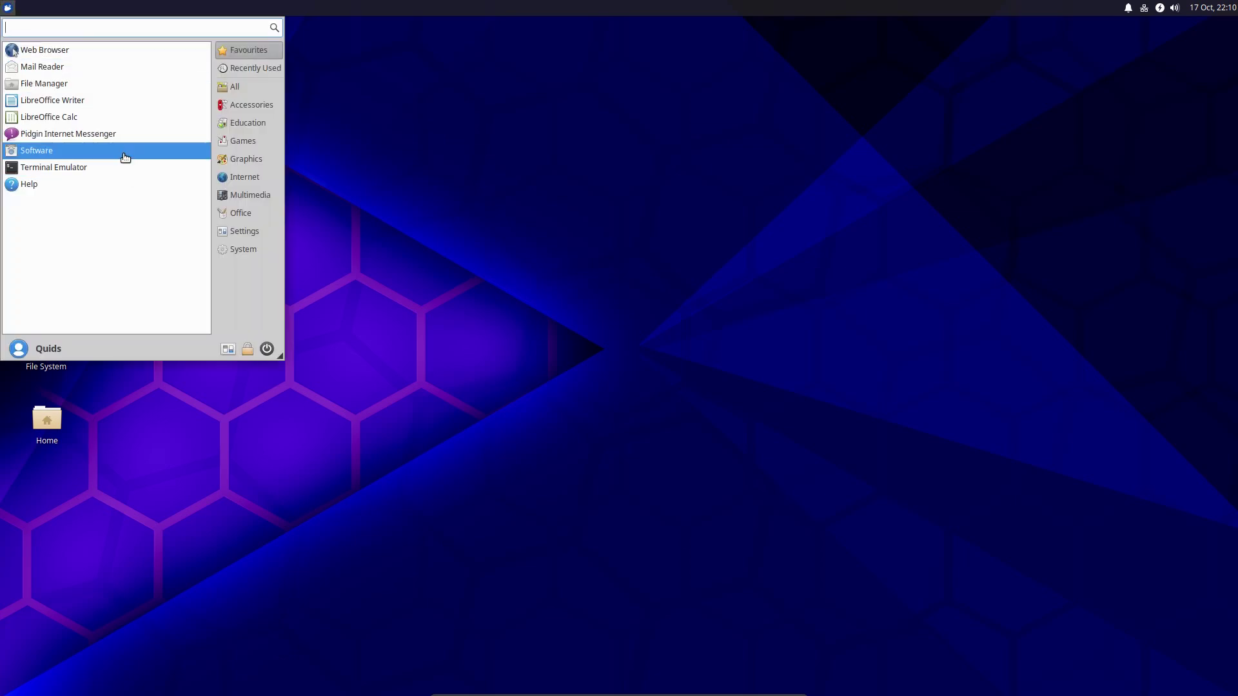
left_click(121, 151)
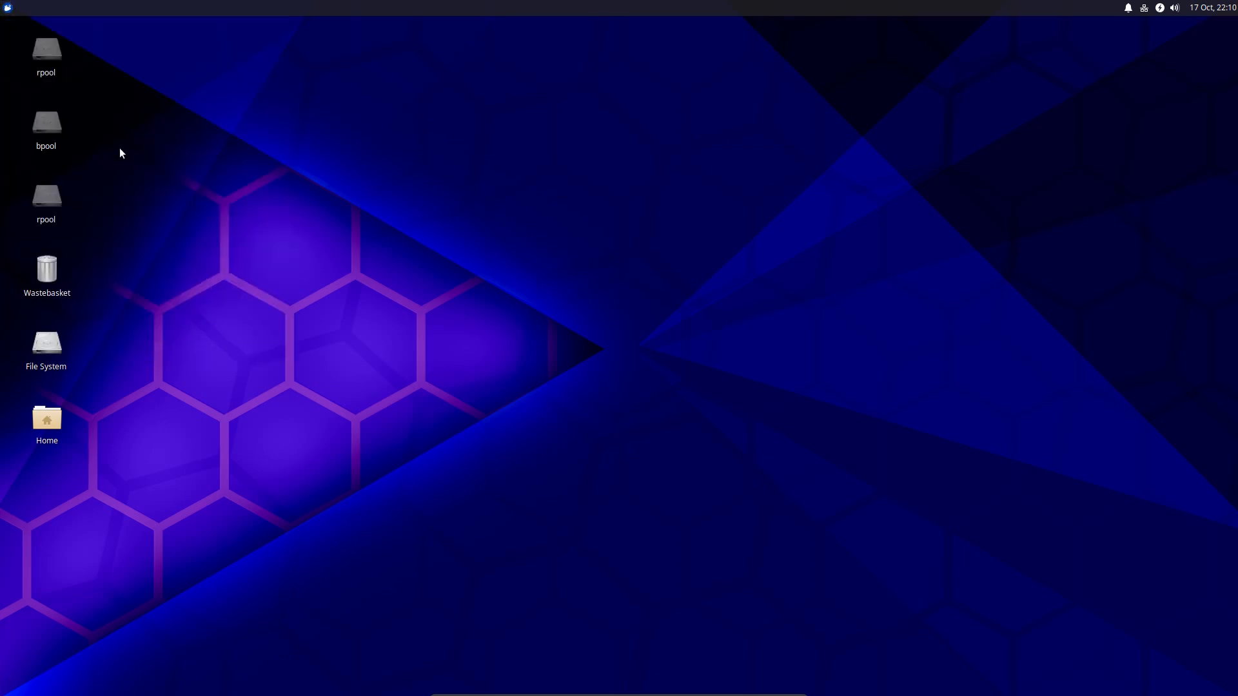